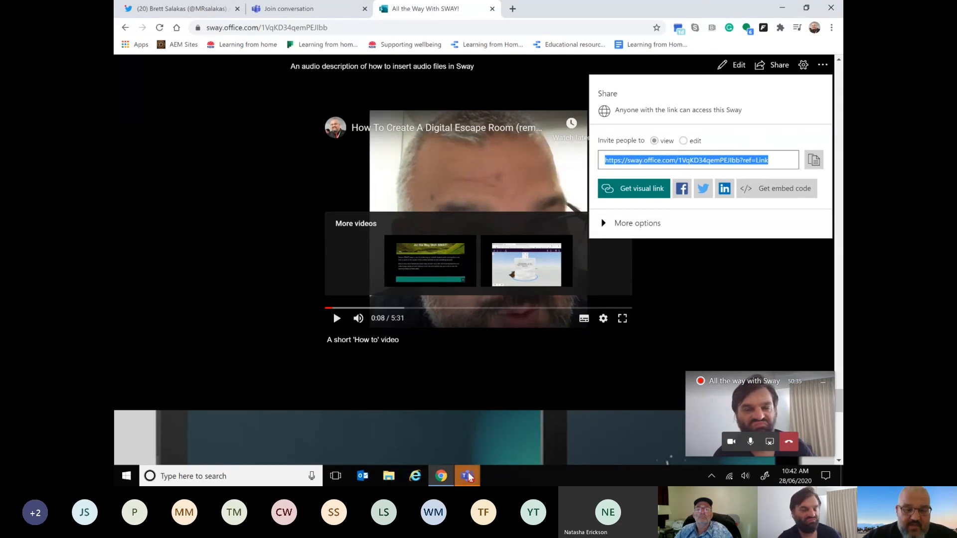
# Step: Switch to the Microsoft Teams meeting and post the copied Sway view link in the meeting chat
pyautogui.moveTo(468, 477)
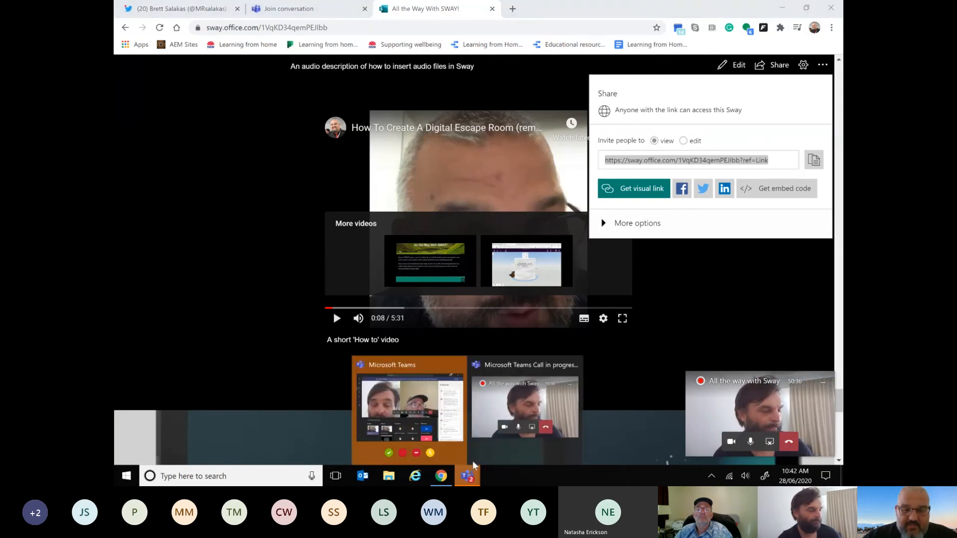
pyautogui.click(432, 397)
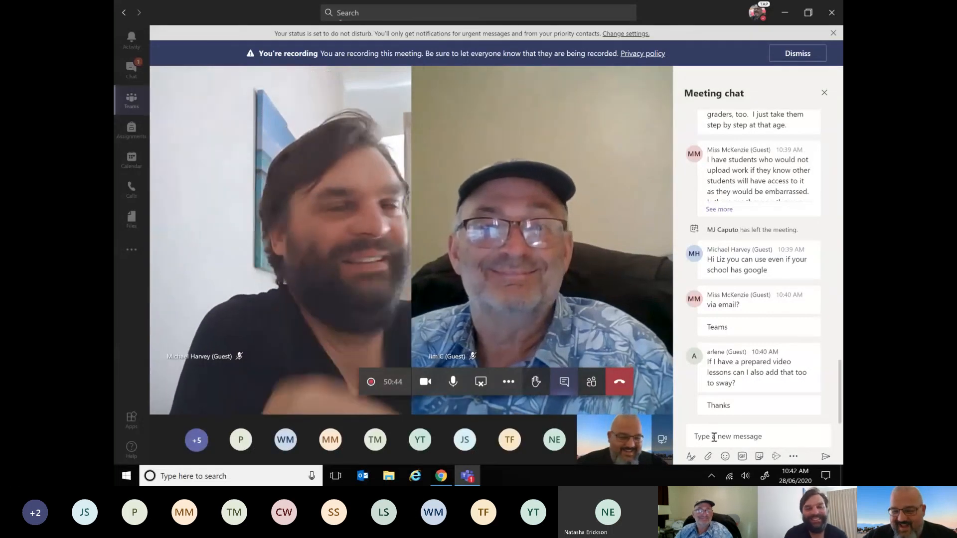
pyautogui.click(698, 437)
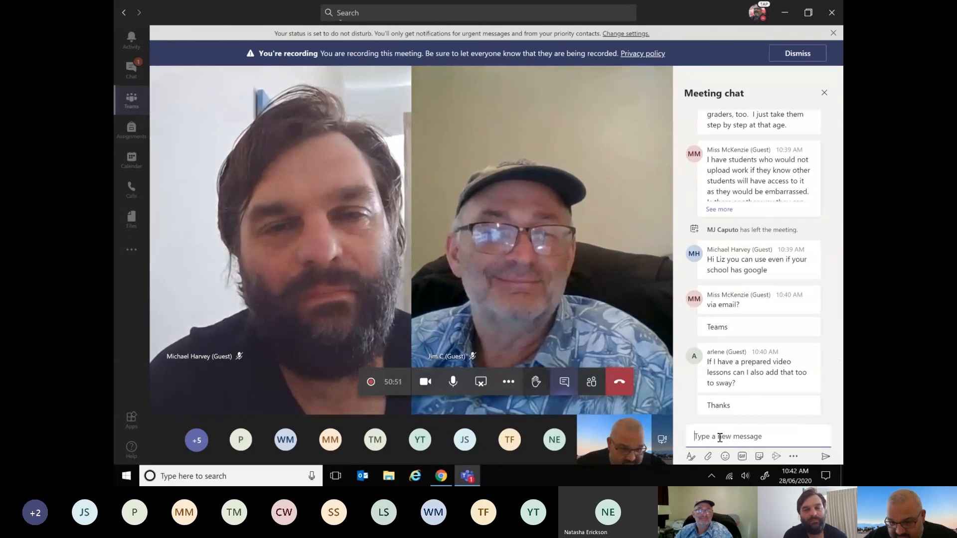
pyautogui.rightClick(720, 437)
pyautogui.click(739, 429)
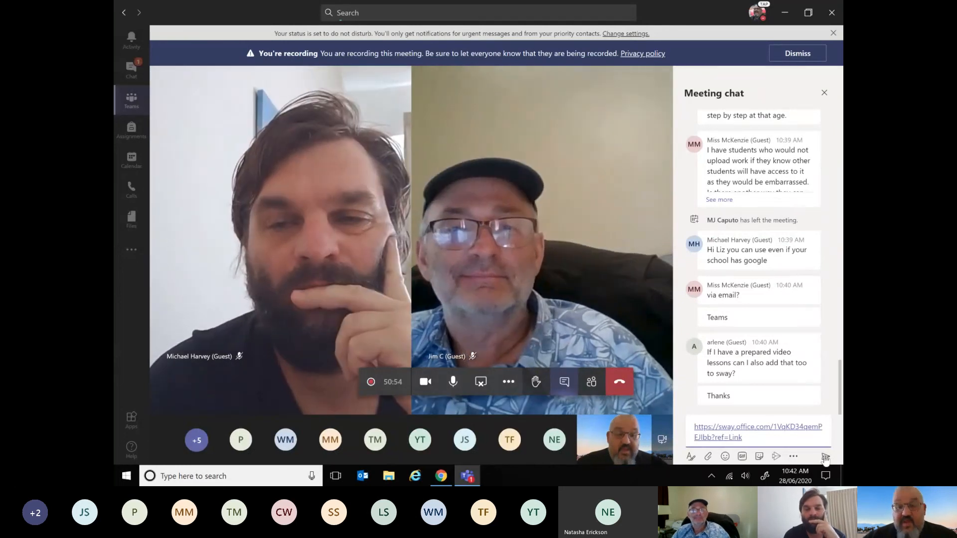
pyautogui.click(825, 457)
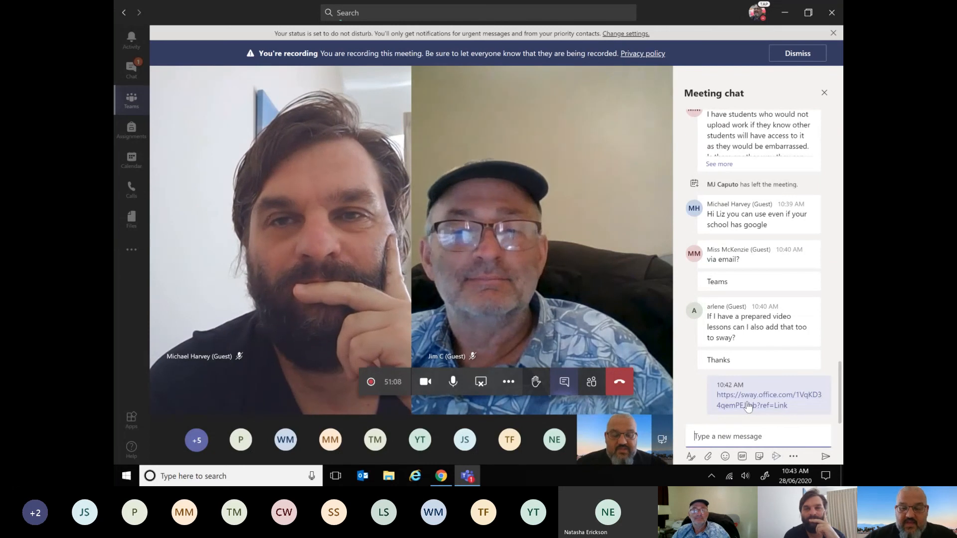
pyautogui.moveTo(748, 406)
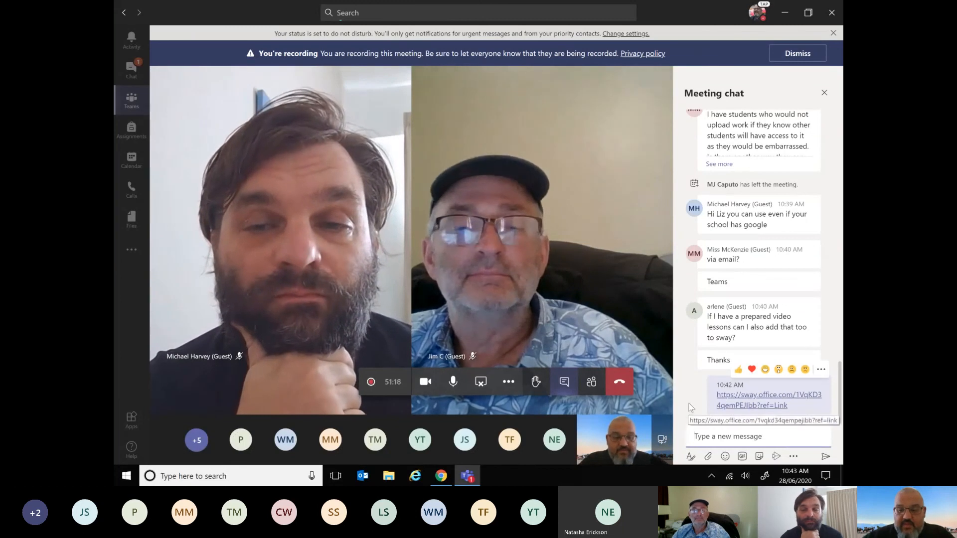
# Step: Switch back to Chrome, load sway.office.com/my in a new tab and create a new blank Sway
pyautogui.click(441, 477)
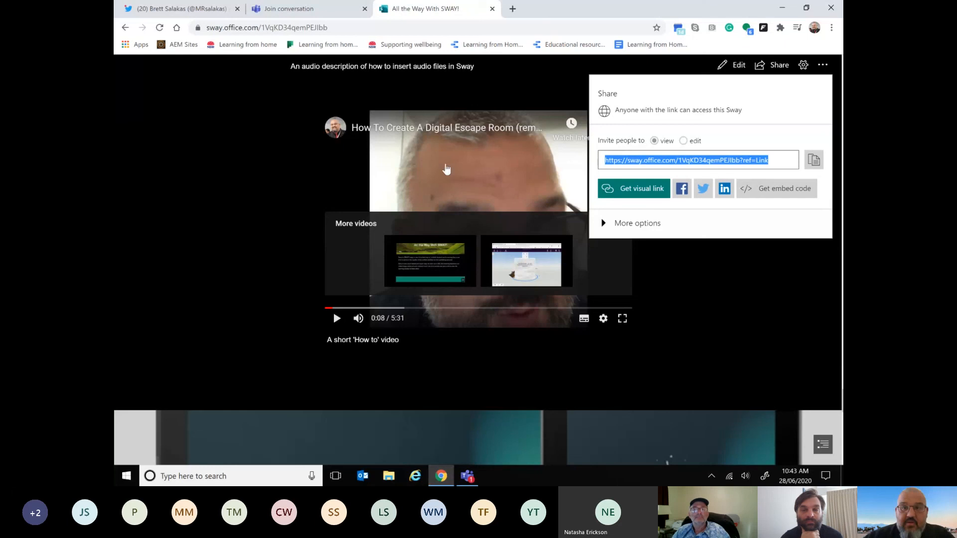
pyautogui.click(512, 9)
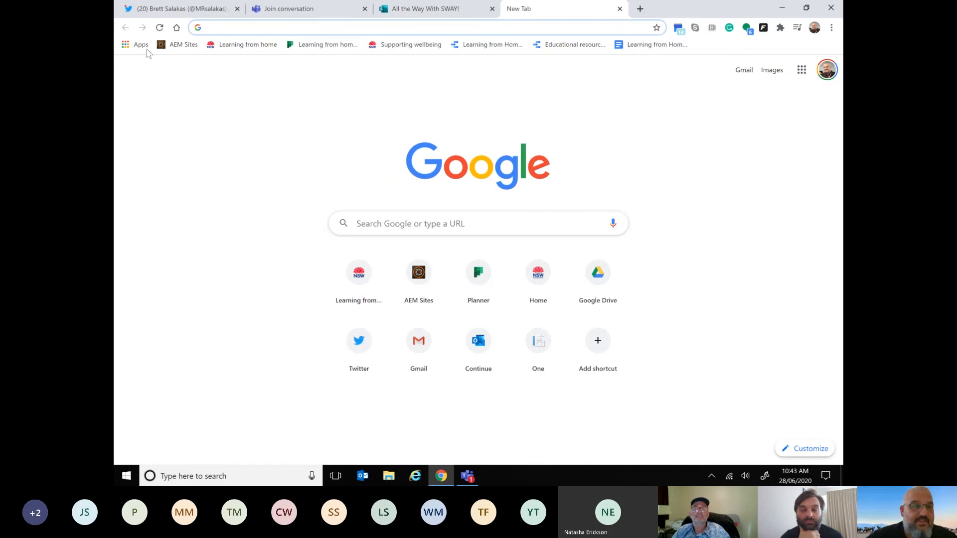
pyautogui.click(256, 25)
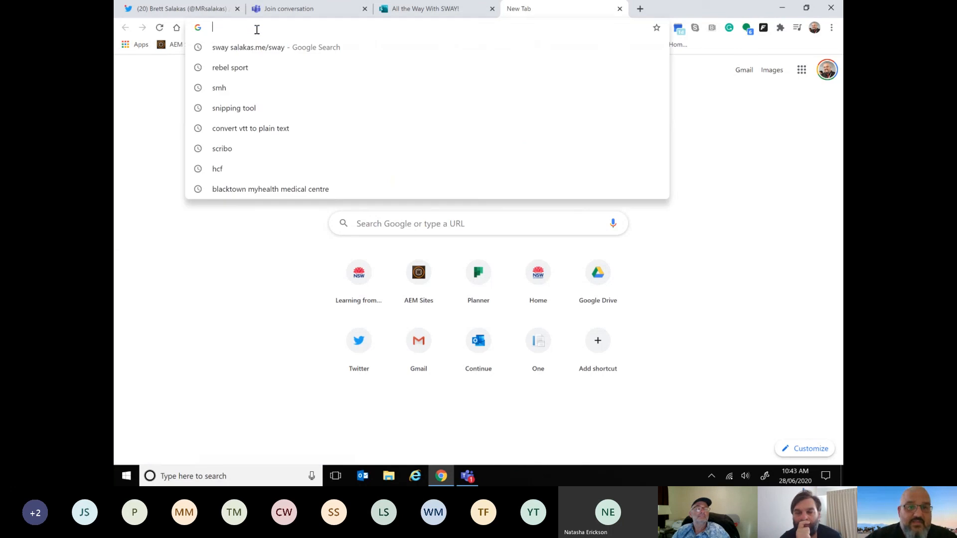
pyautogui.write('sway')
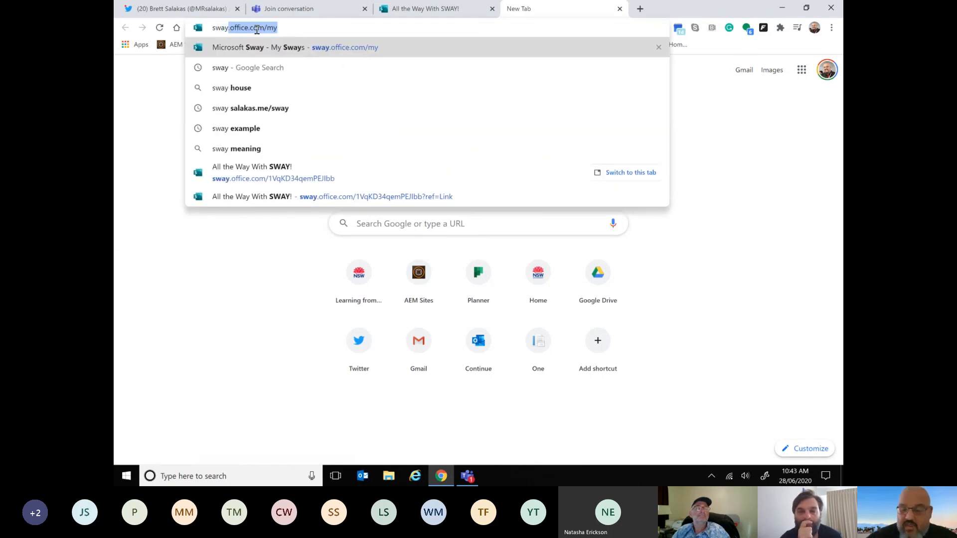
pyautogui.press('Return')
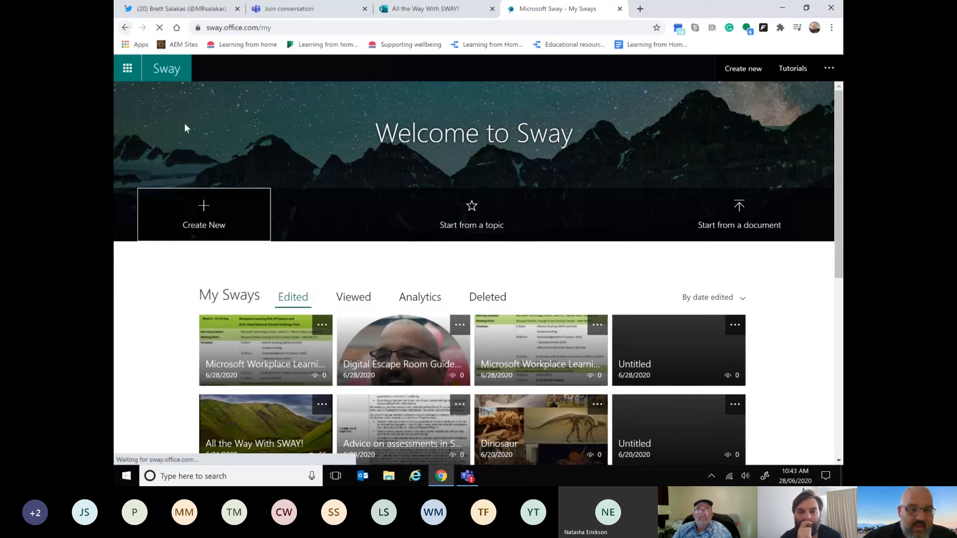
pyautogui.click(206, 213)
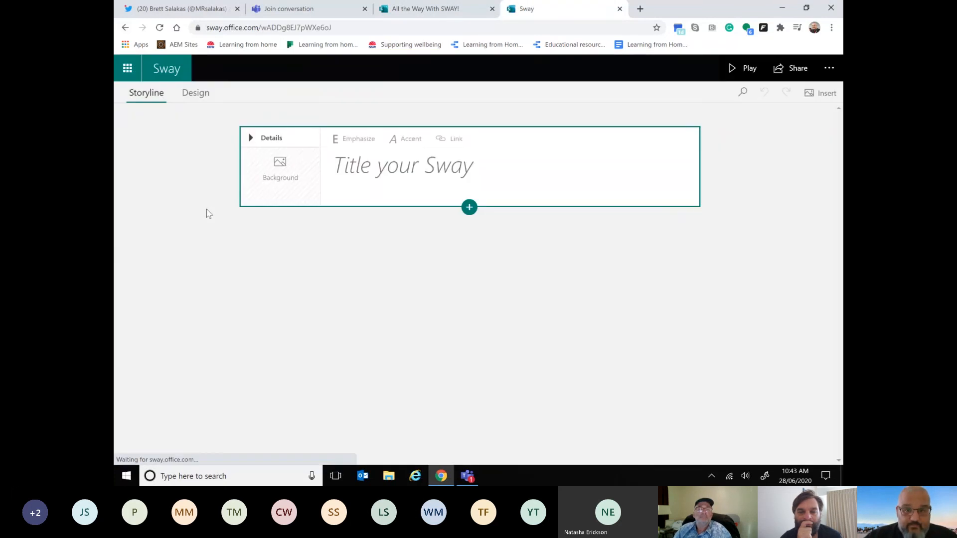
# Step: Title the new Sway "#GETA live example"
pyautogui.click(393, 165)
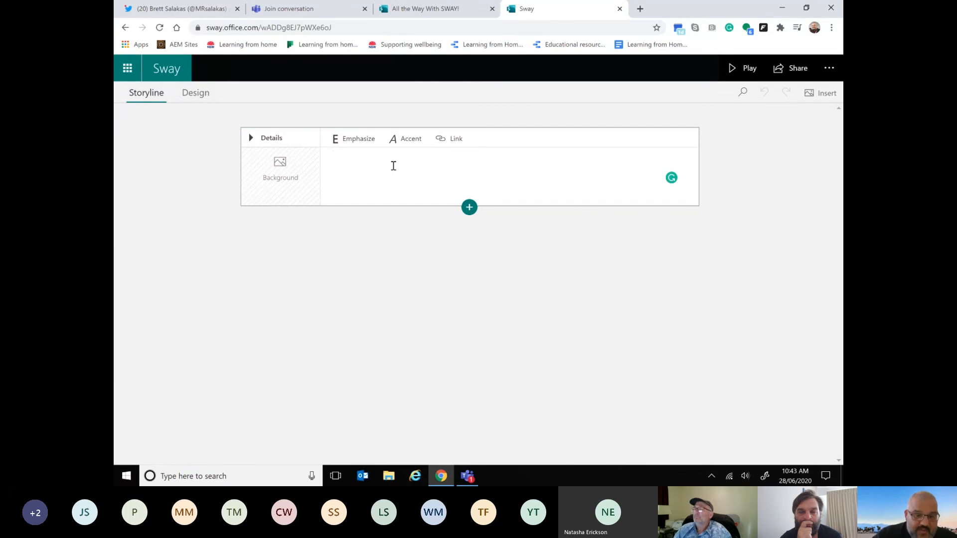
pyautogui.write('#GETA')
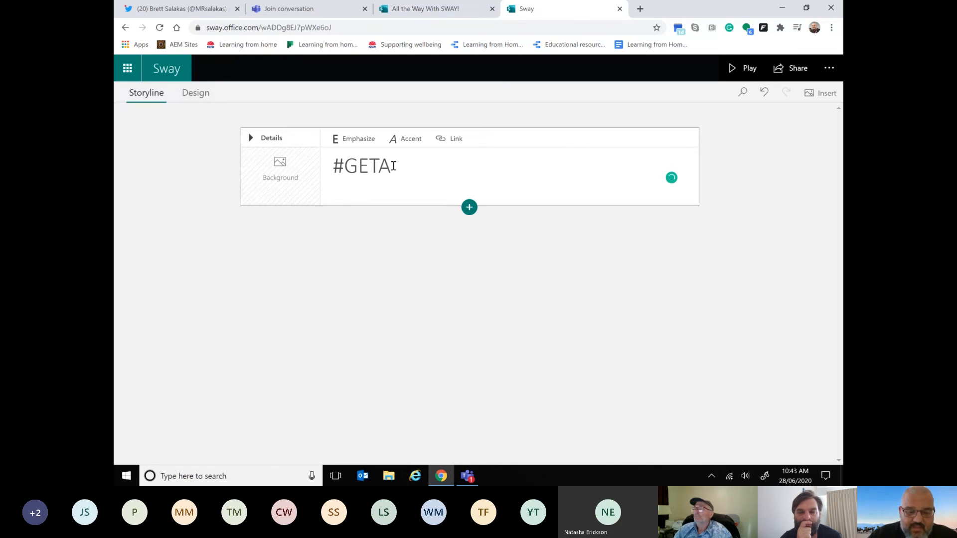
pyautogui.write('example')
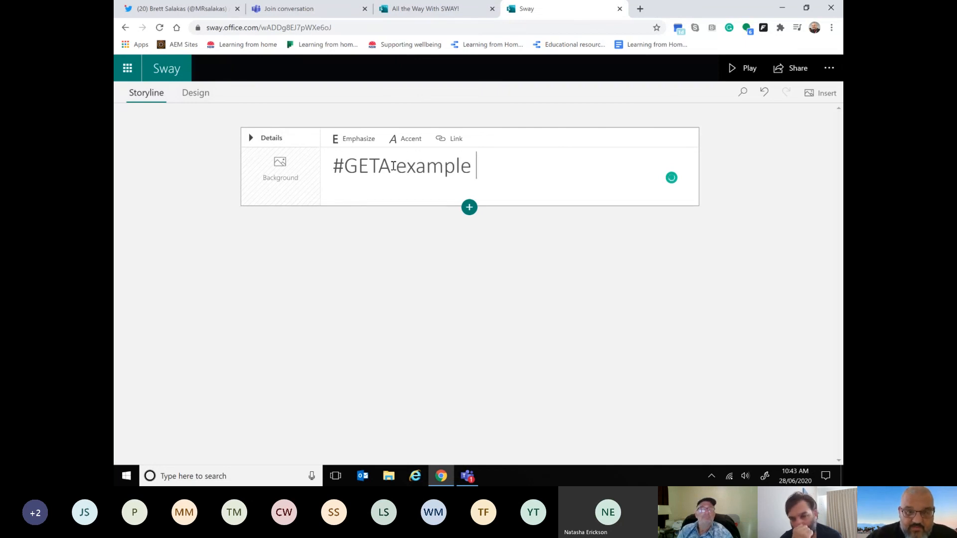
pyautogui.press('BackSpace')
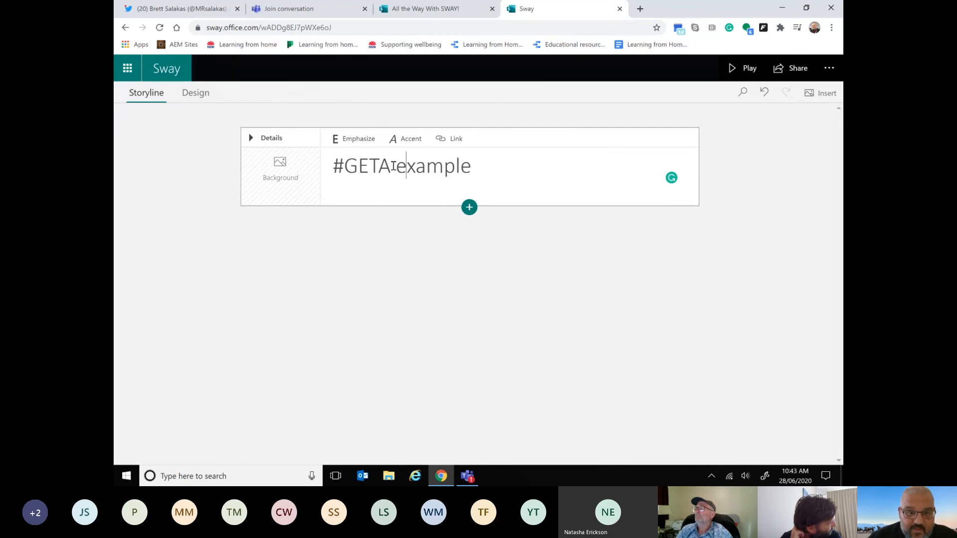
pyautogui.click(394, 166)
pyautogui.write('live')
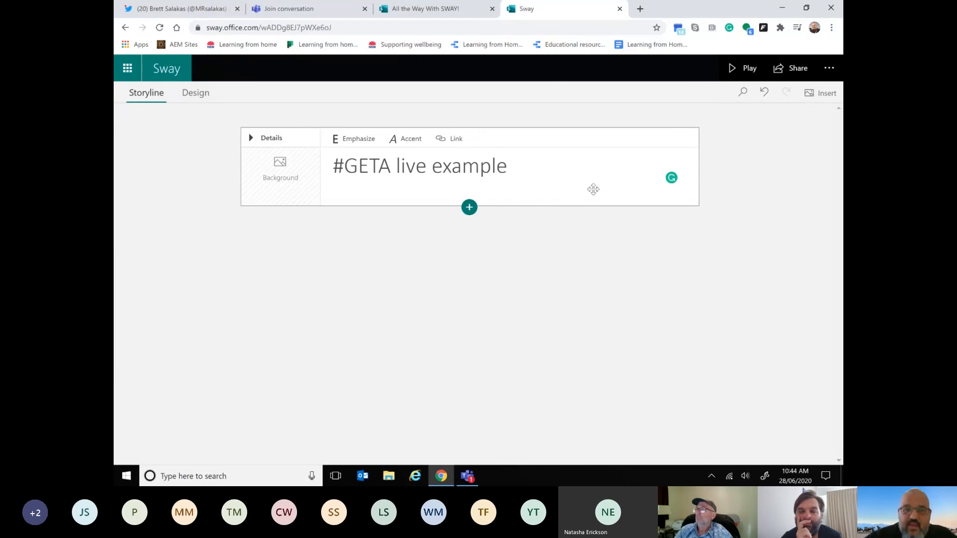
pyautogui.click(470, 207)
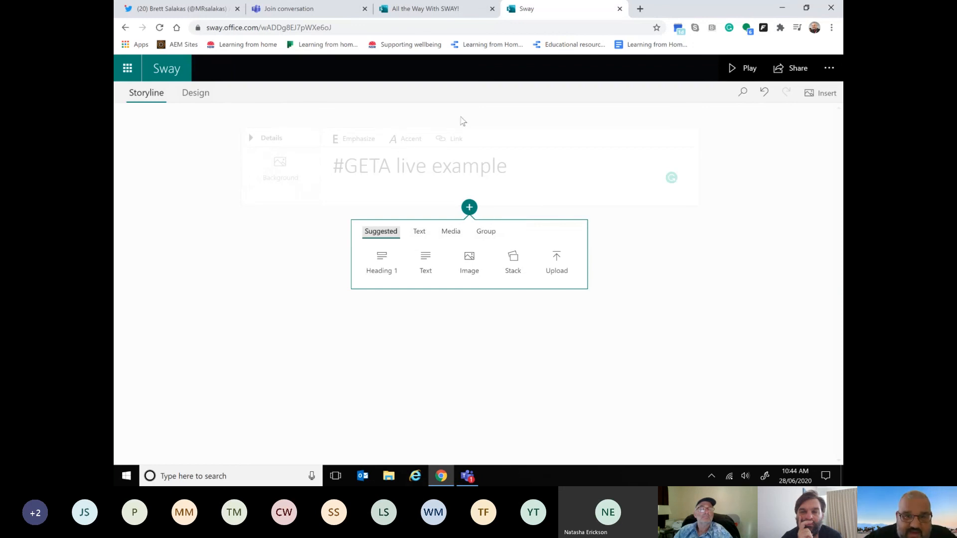
pyautogui.click(647, 216)
pyautogui.click(149, 95)
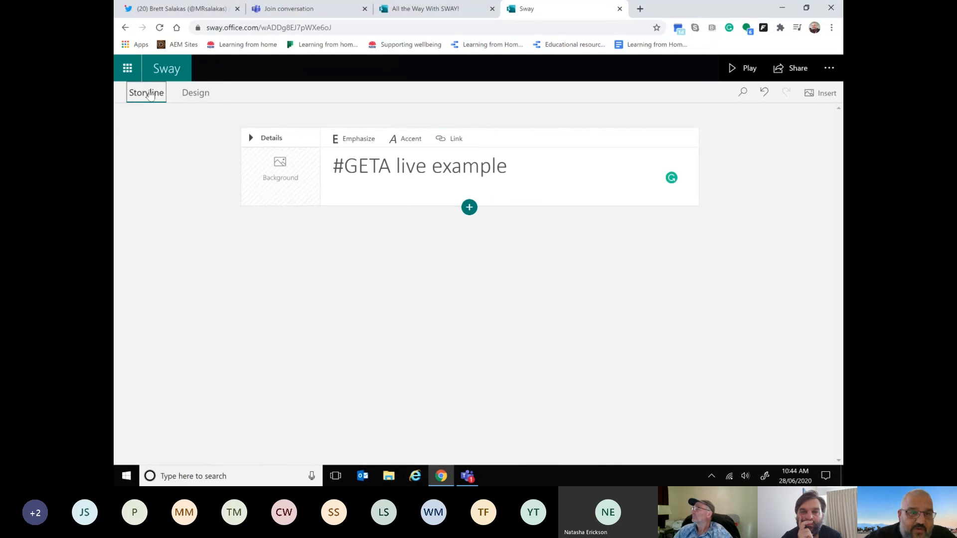
# Step: Apply the style with the dark blue hand-drawn circle pattern to the Sway's design
pyautogui.click(199, 94)
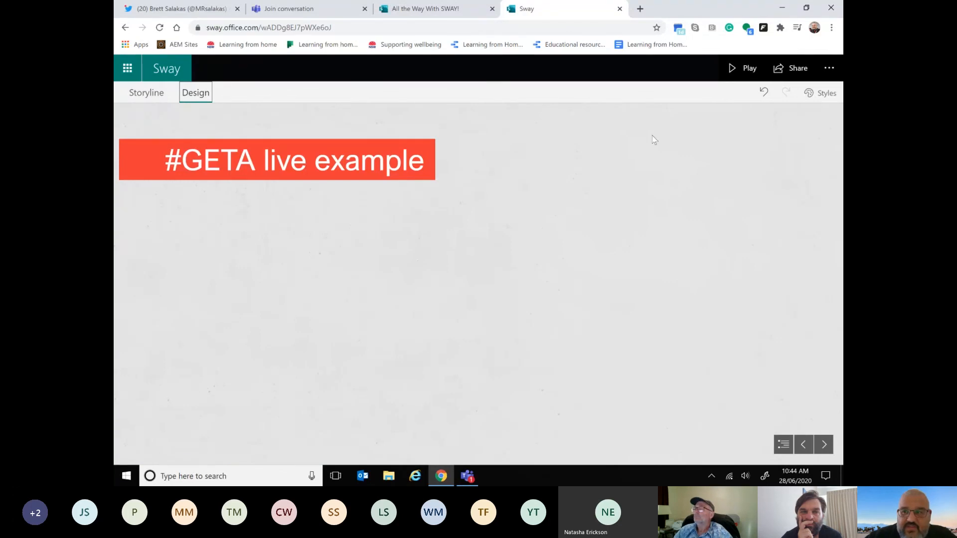
pyautogui.click(820, 93)
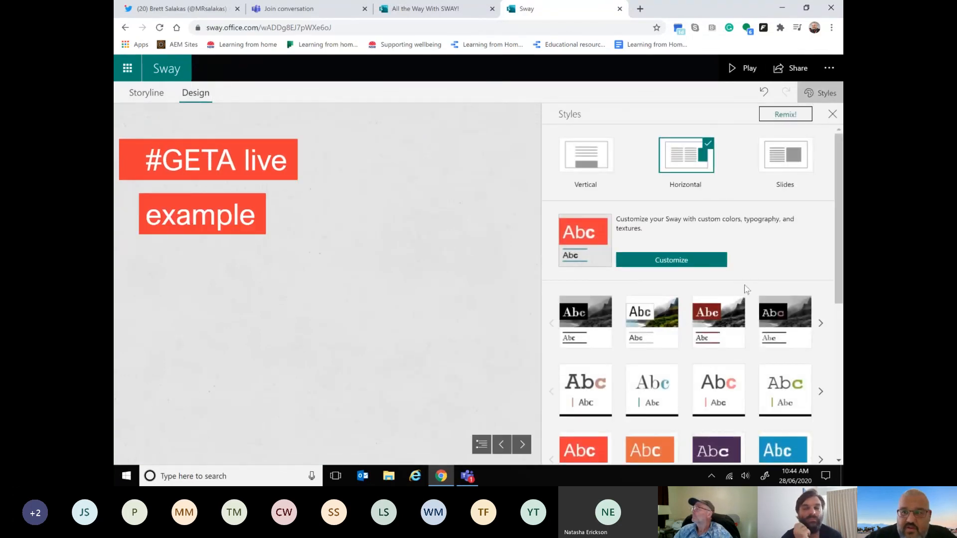
pyautogui.scroll(-1, 747, 291)
pyautogui.scroll(-5, 747, 291)
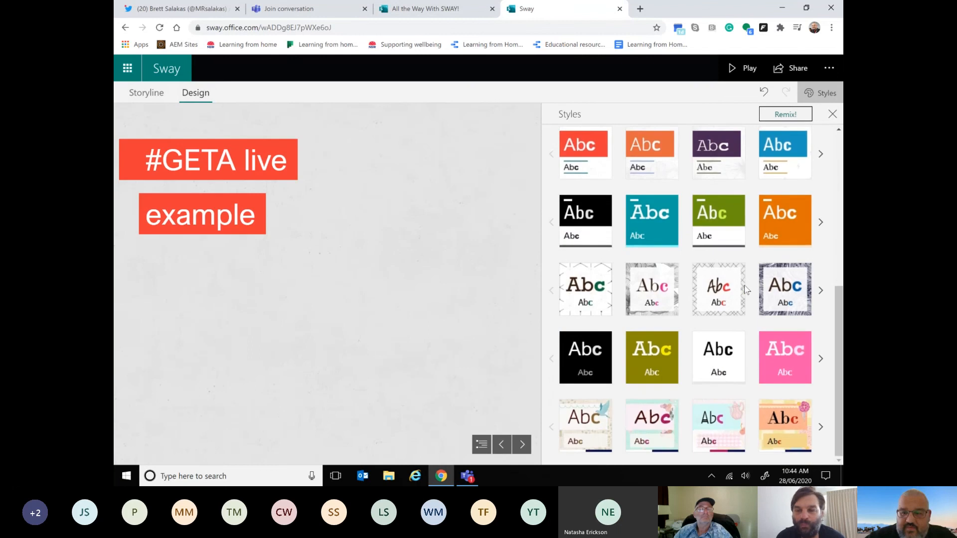
pyautogui.click(792, 291)
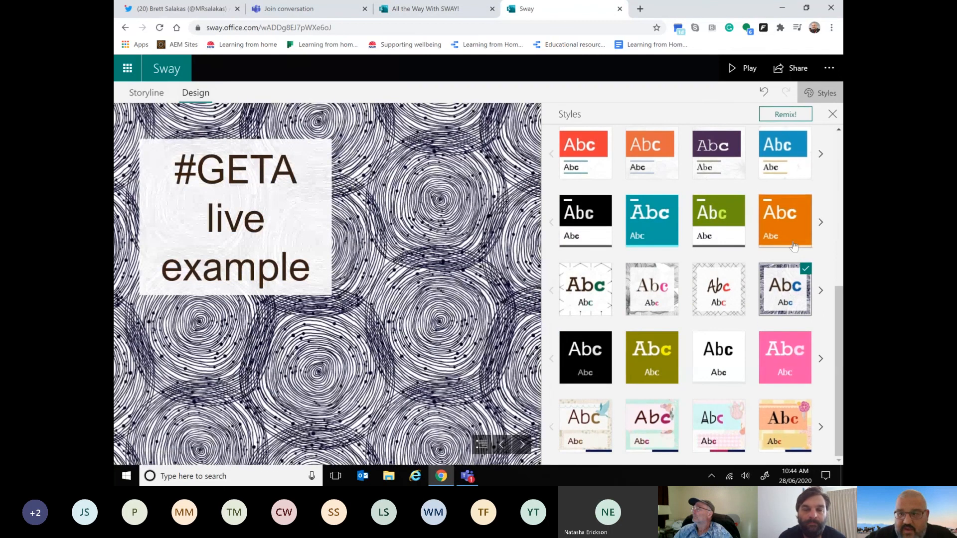
pyautogui.click(831, 115)
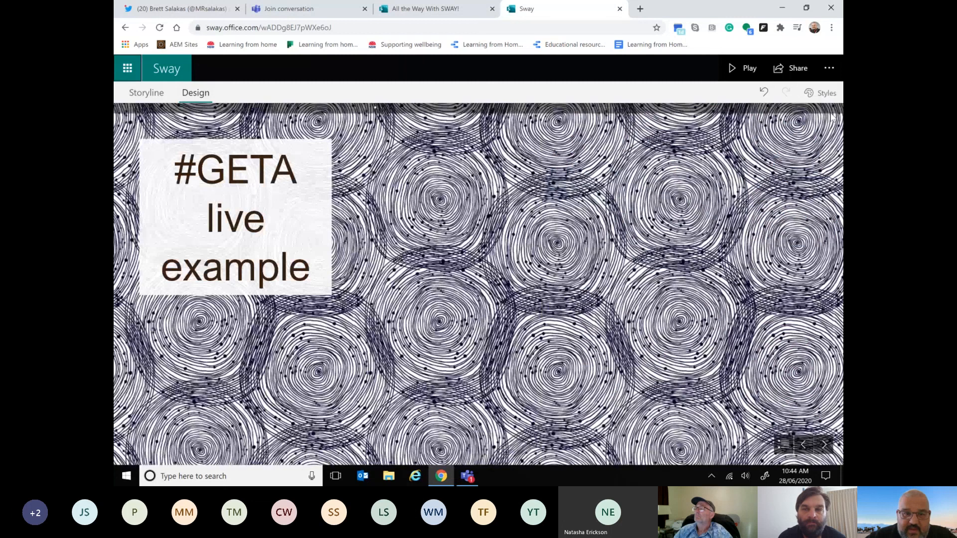
# Step: Add a text card below the title card in the storyline with the text "Example example"
pyautogui.click(153, 101)
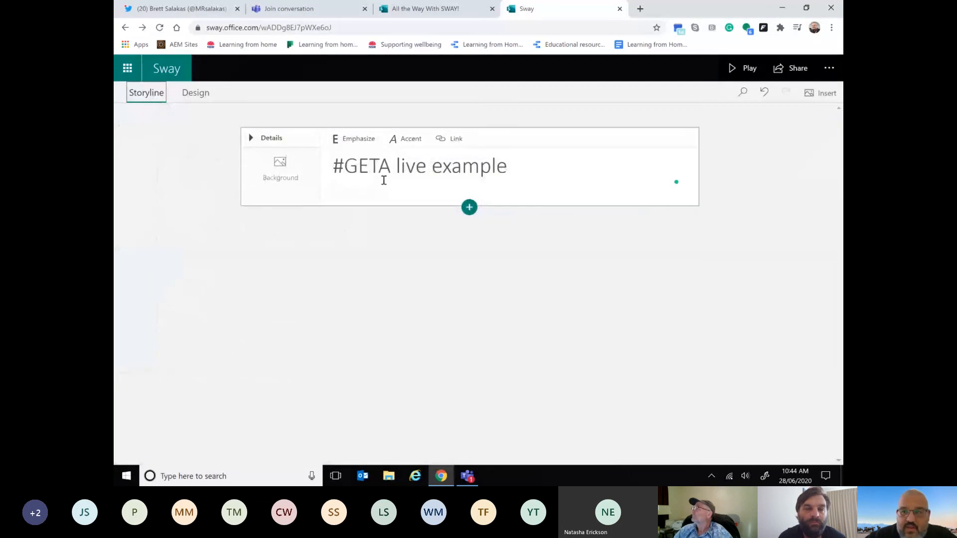
pyautogui.click(469, 208)
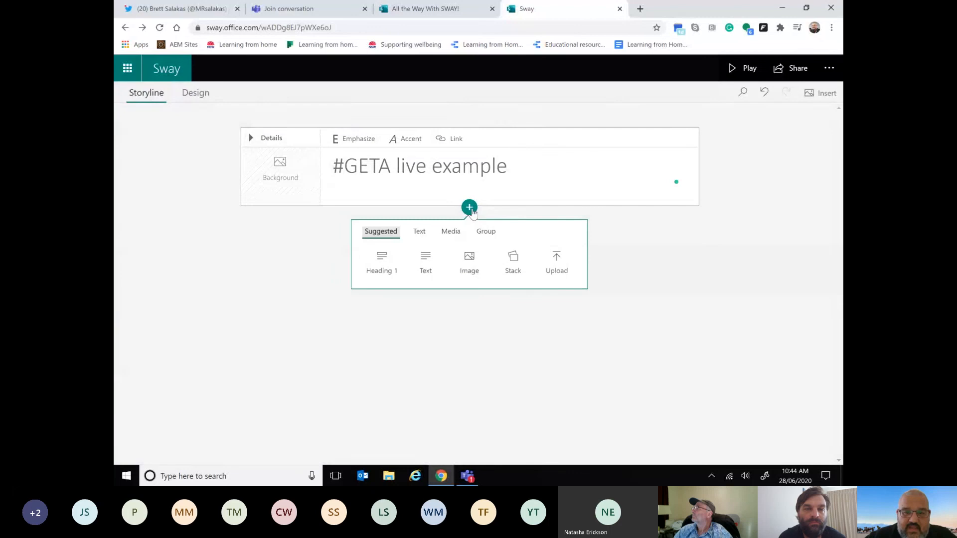
pyautogui.click(425, 273)
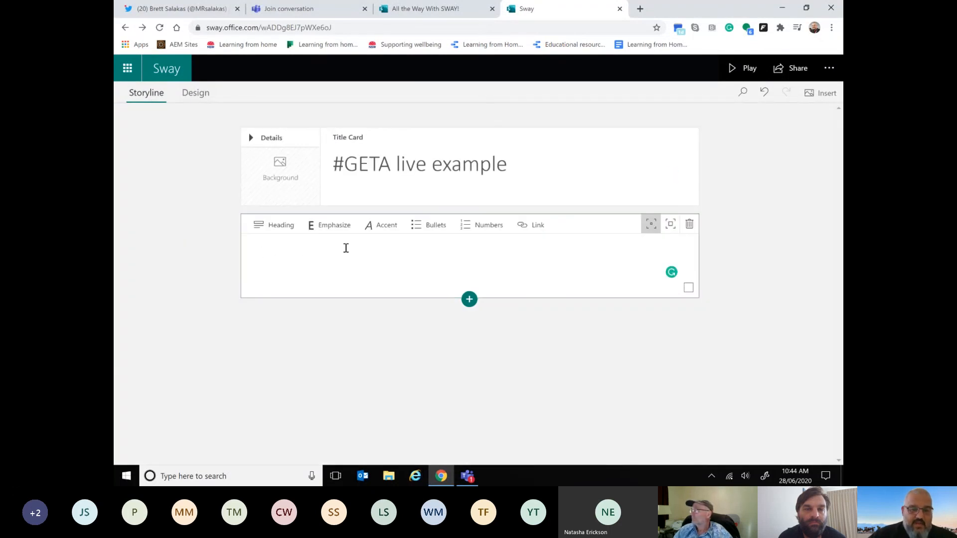
pyautogui.write('Example example')
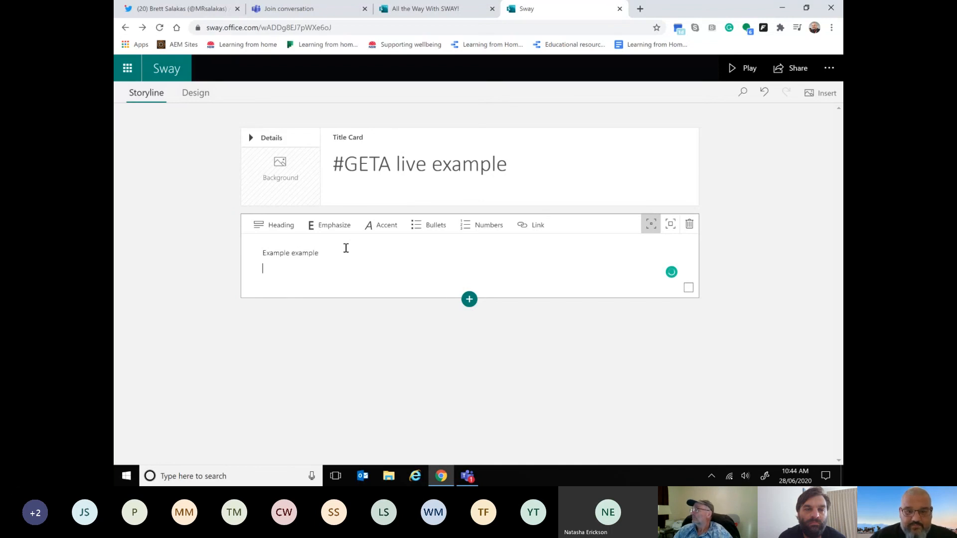
pyautogui.click(504, 356)
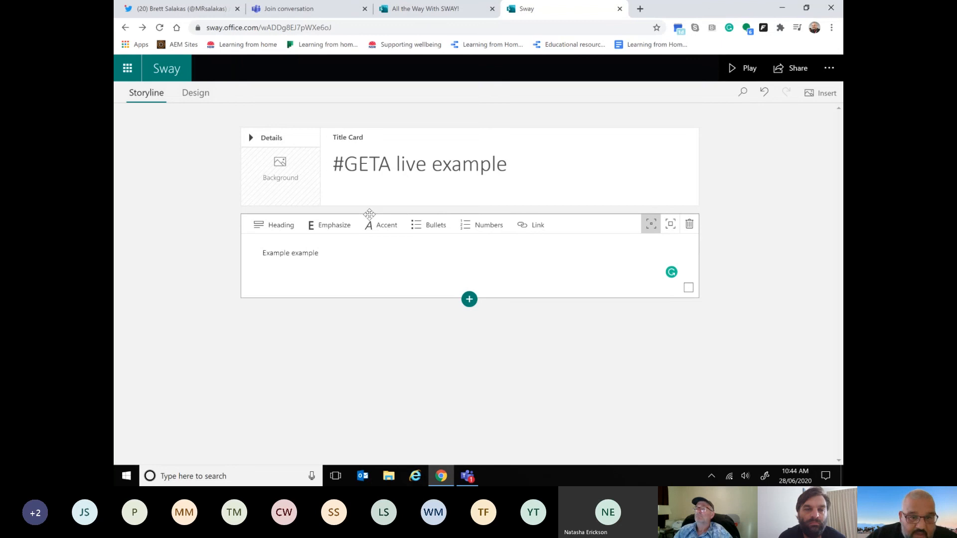
# Step: Add an image card below the text card in the storyline and choose Flickr as the image source
pyautogui.click(470, 300)
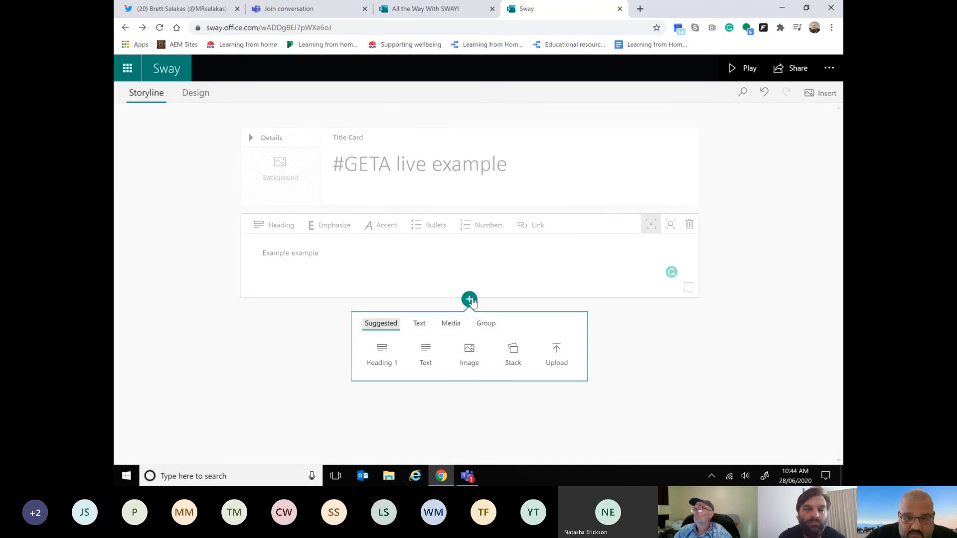
pyautogui.click(470, 353)
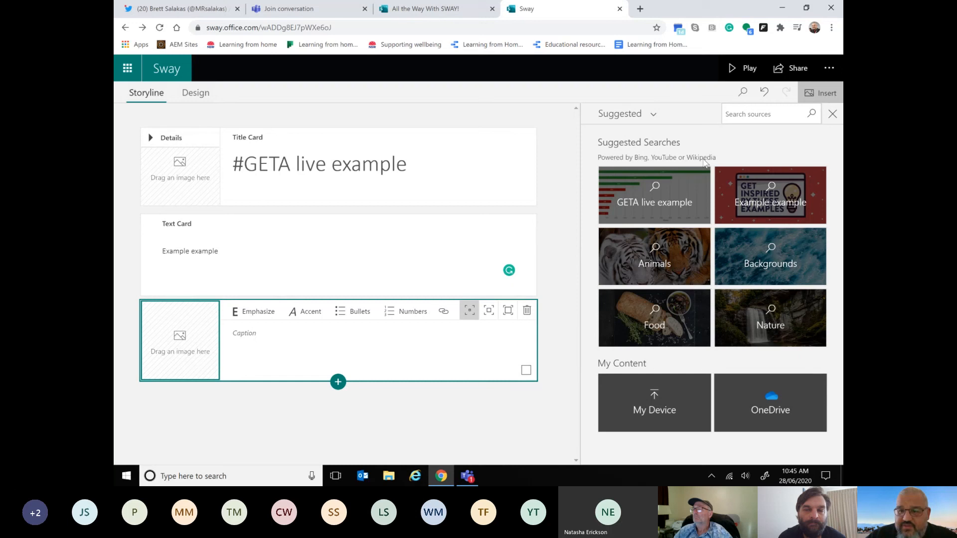
pyautogui.click(626, 114)
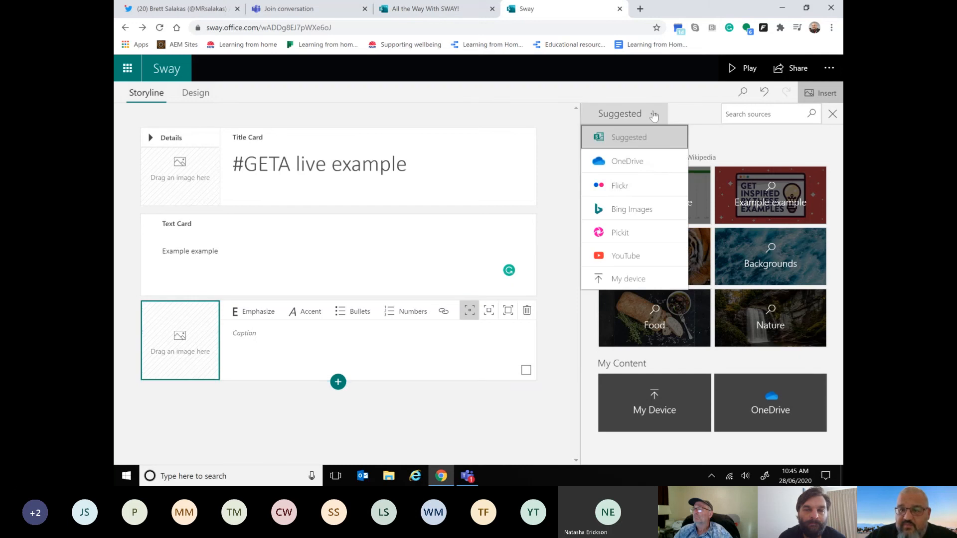
pyautogui.click(643, 192)
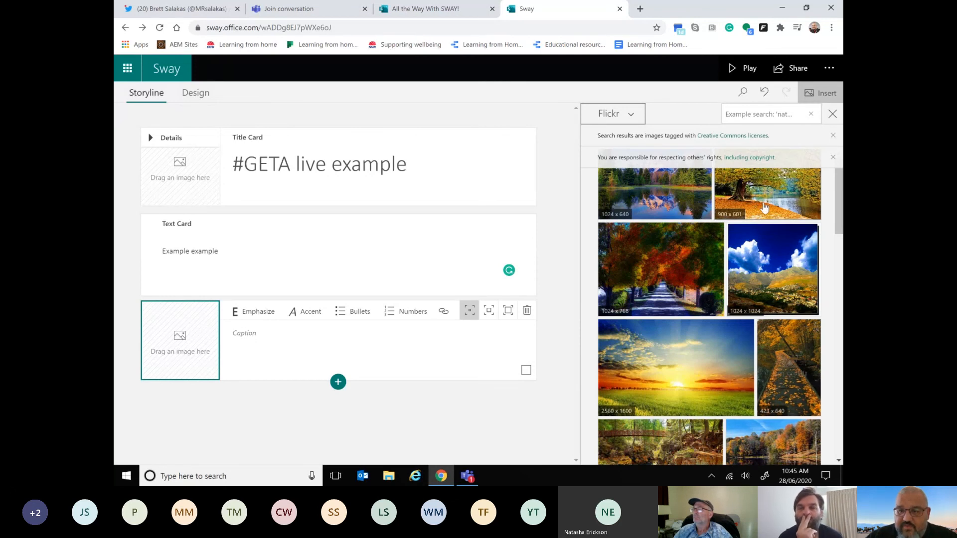
# Step: Fill the image card with the Flickr photo of a sun low over a green field and caption it "Sunrise"
pyautogui.click(833, 158)
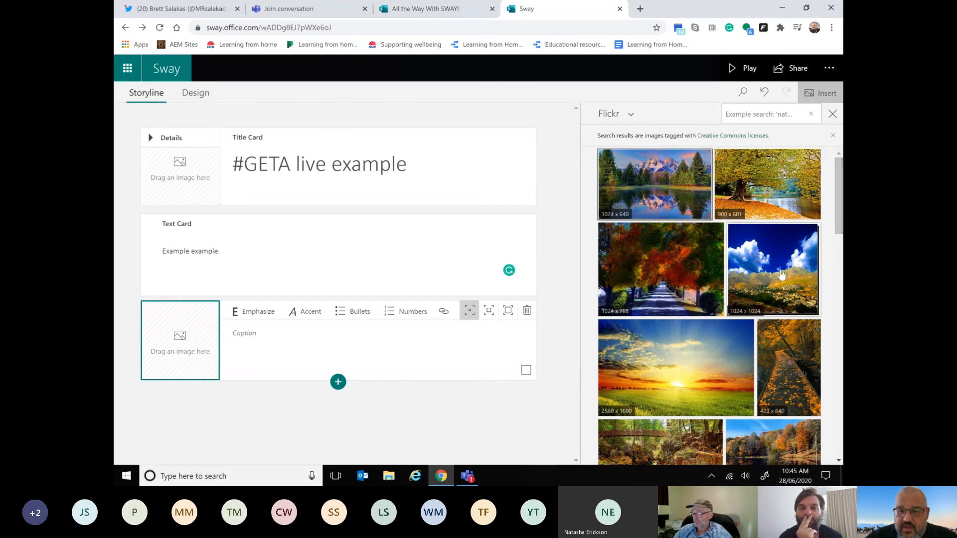
pyautogui.scroll(-2, 782, 274)
pyautogui.scroll(-5, 782, 275)
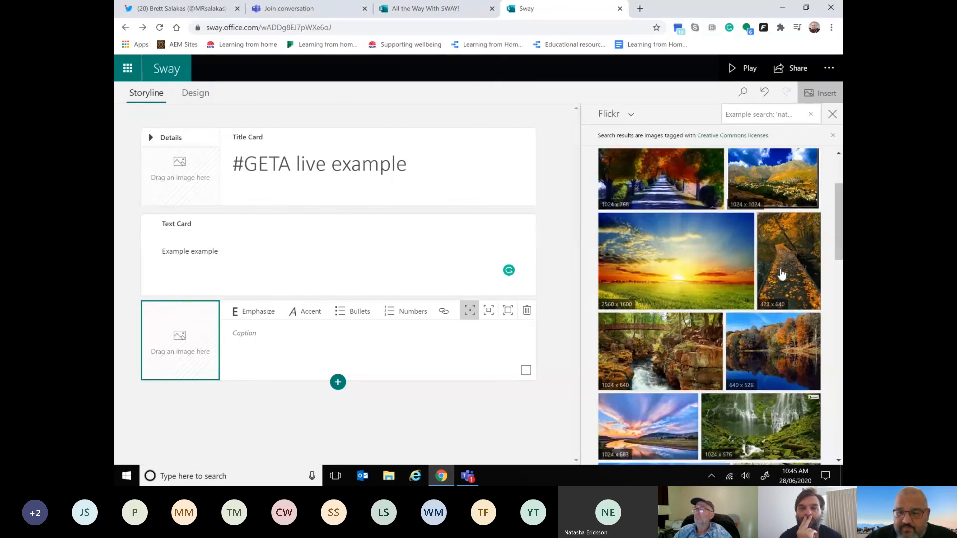
pyautogui.scroll(-2, 781, 275)
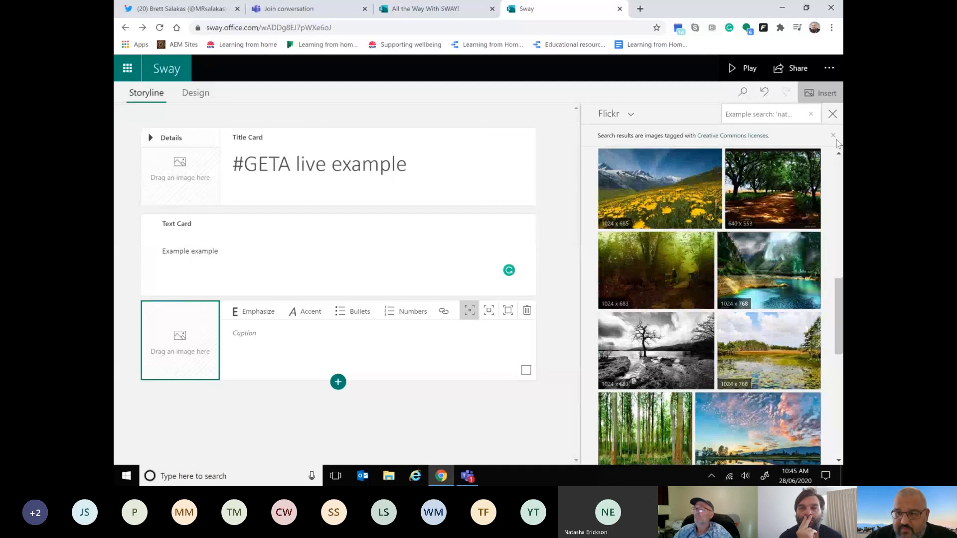
pyautogui.click(833, 136)
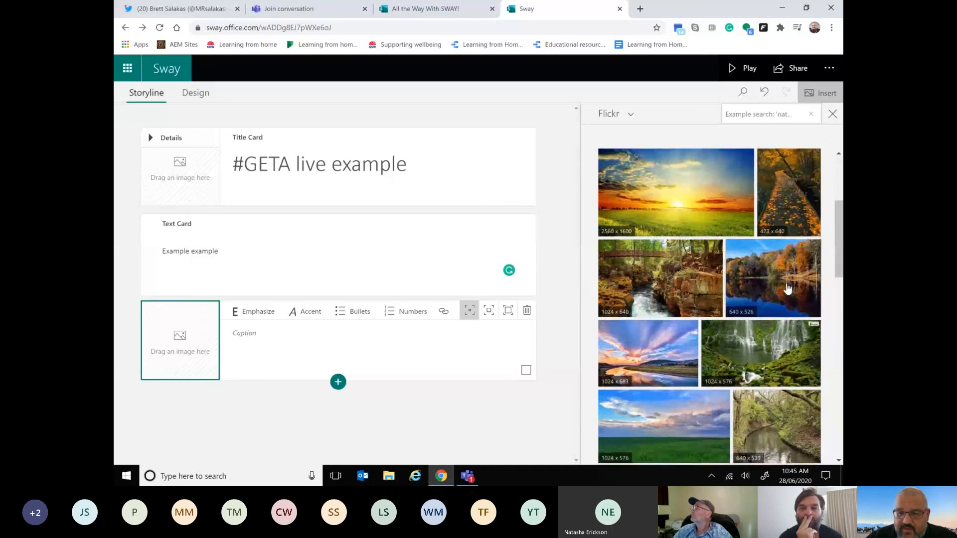
pyautogui.click(676, 258)
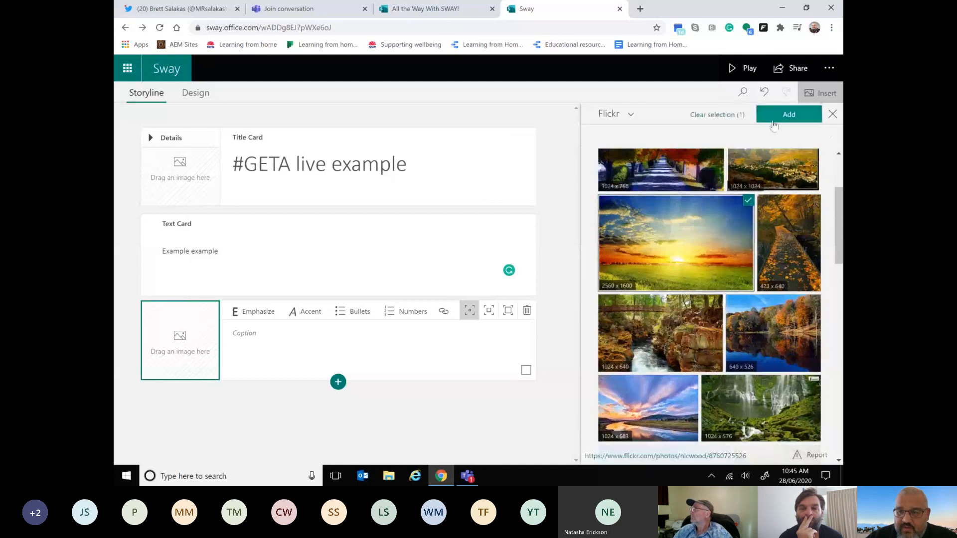
pyautogui.click(775, 121)
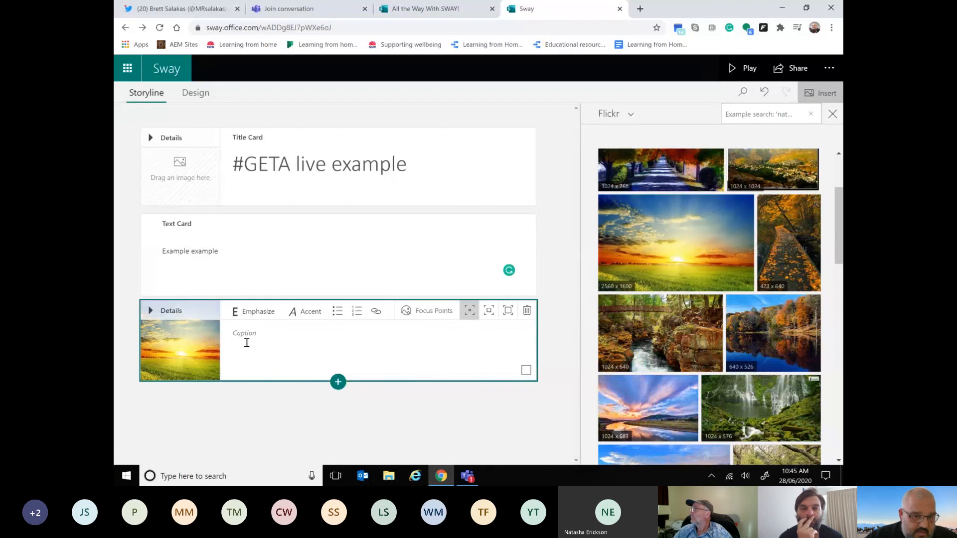
pyautogui.click(249, 338)
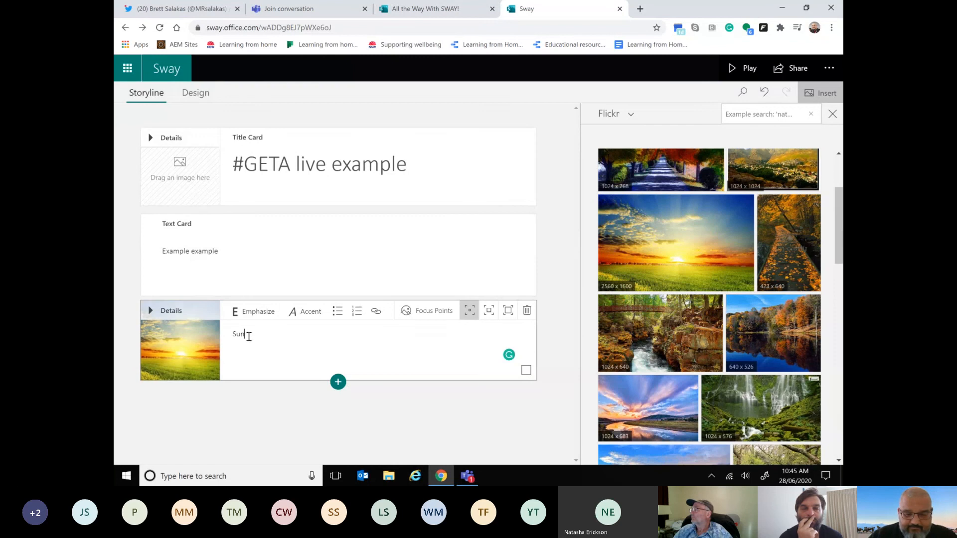
pyautogui.click(280, 431)
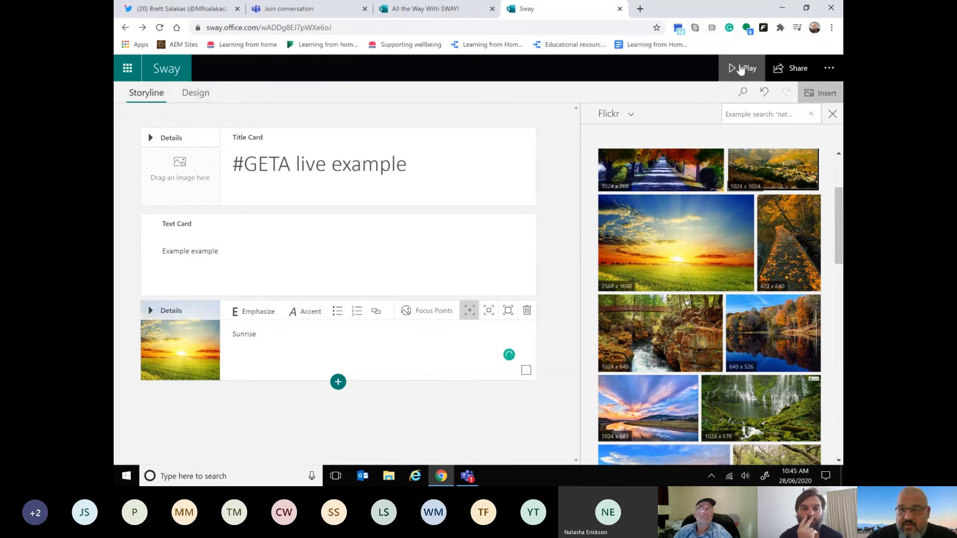
# Step: Play the Sway to preview the title, text and captioned image, then return to the storyline
pyautogui.click(742, 69)
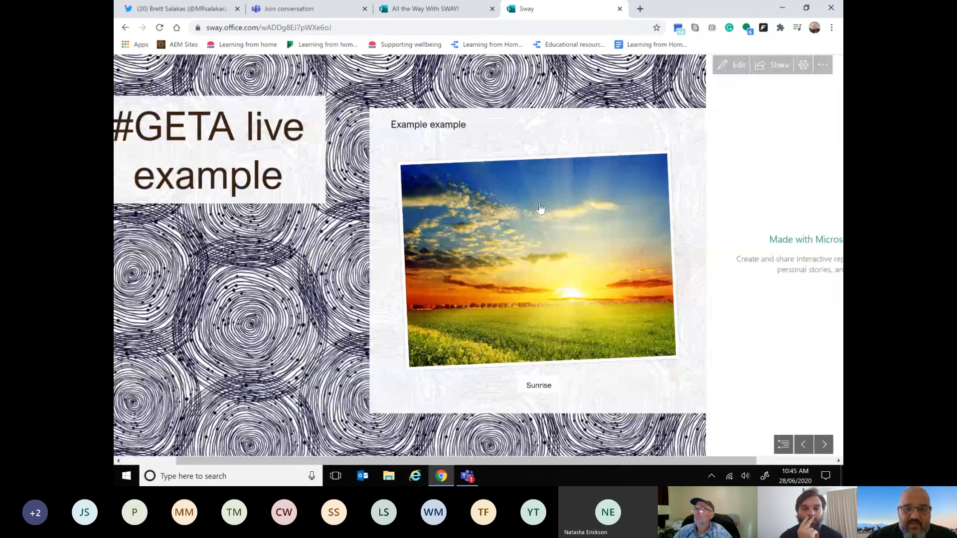
pyautogui.scroll(1, 541, 208)
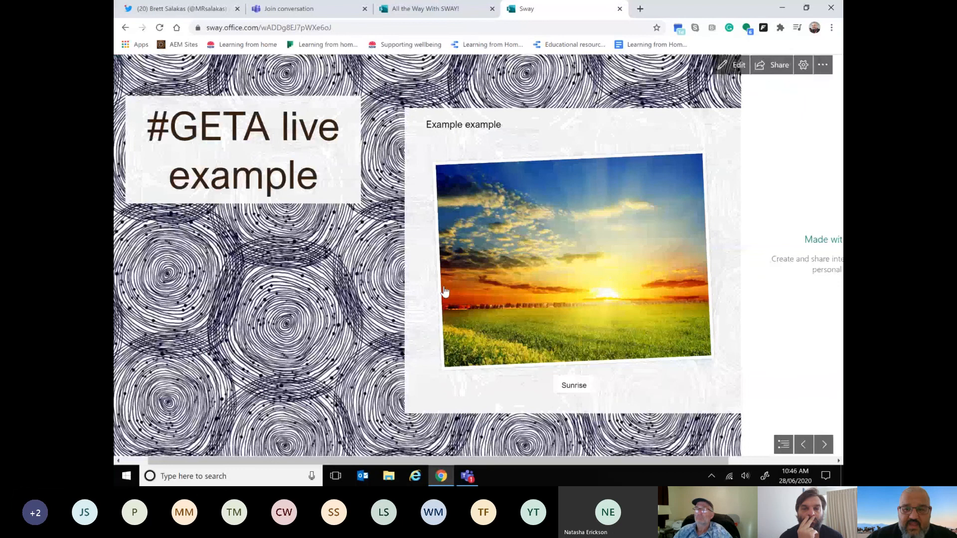
pyautogui.scroll(-3, 445, 291)
pyautogui.scroll(4, 445, 293)
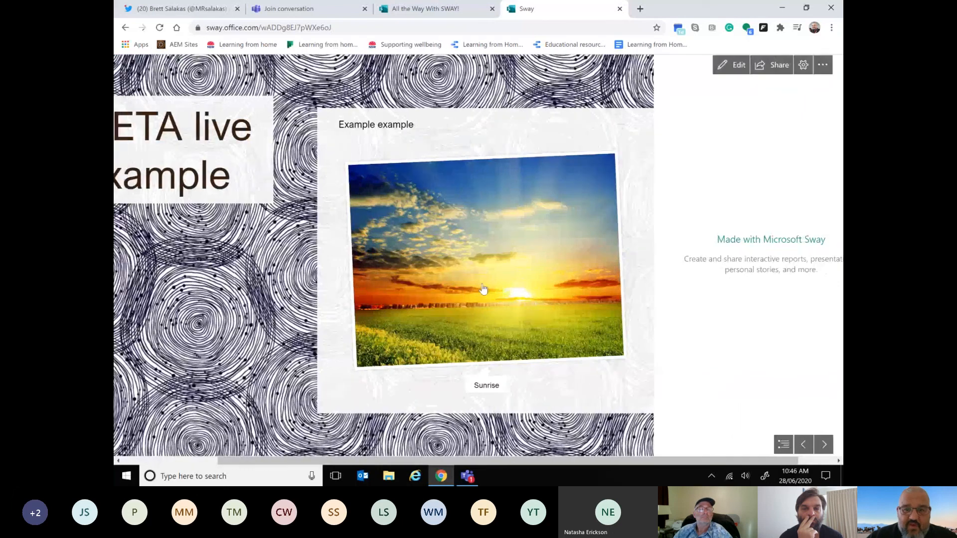
pyautogui.click(125, 27)
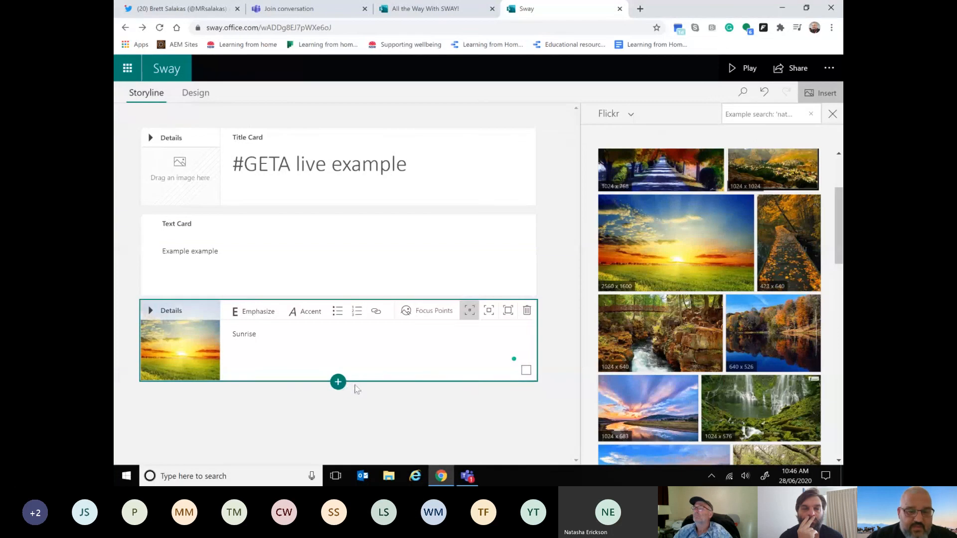
# Step: Add an embed card below the sunrise image card in the storyline
pyautogui.click(339, 382)
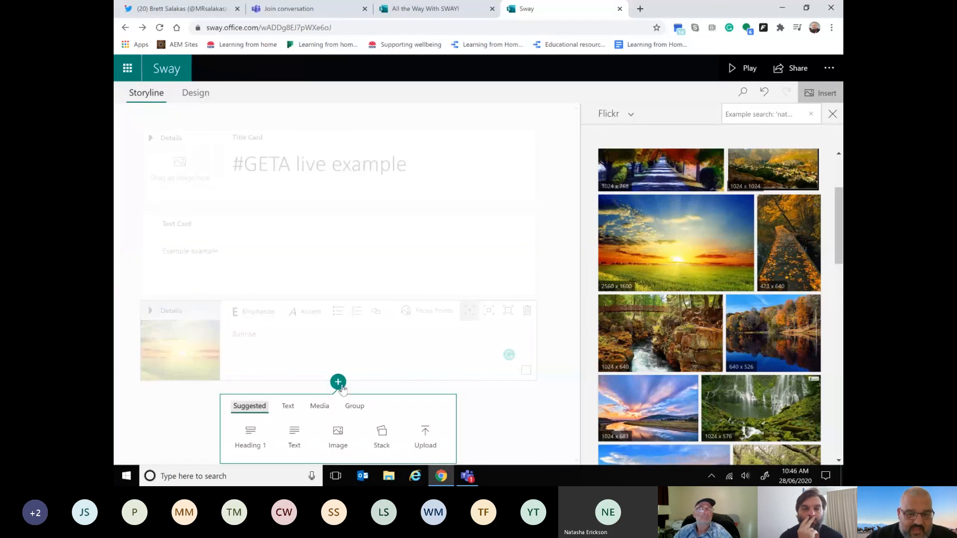
pyautogui.click(319, 408)
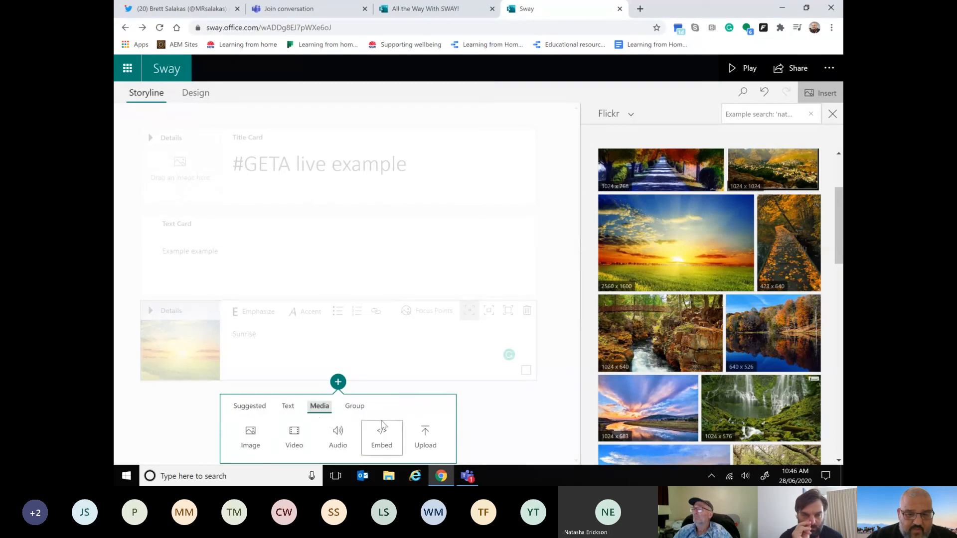
pyautogui.click(386, 438)
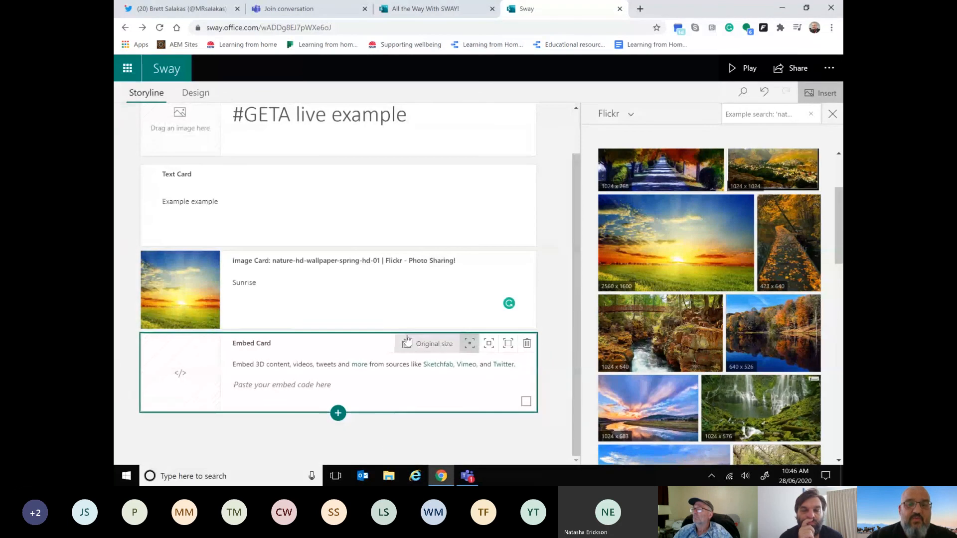
# Step: Search the web for "google maps" in a new browser tab and open Google Maps from the results
pyautogui.click(640, 9)
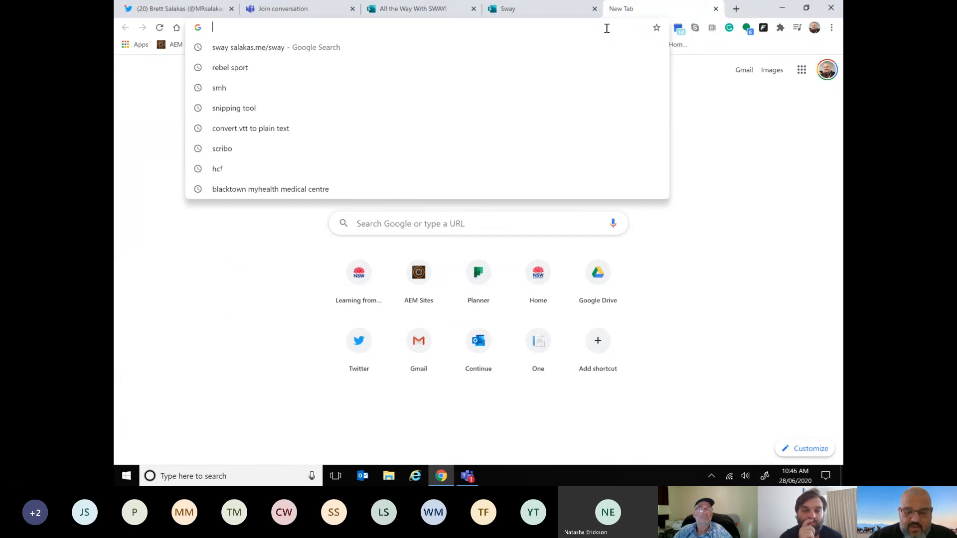
pyautogui.write('google ma')
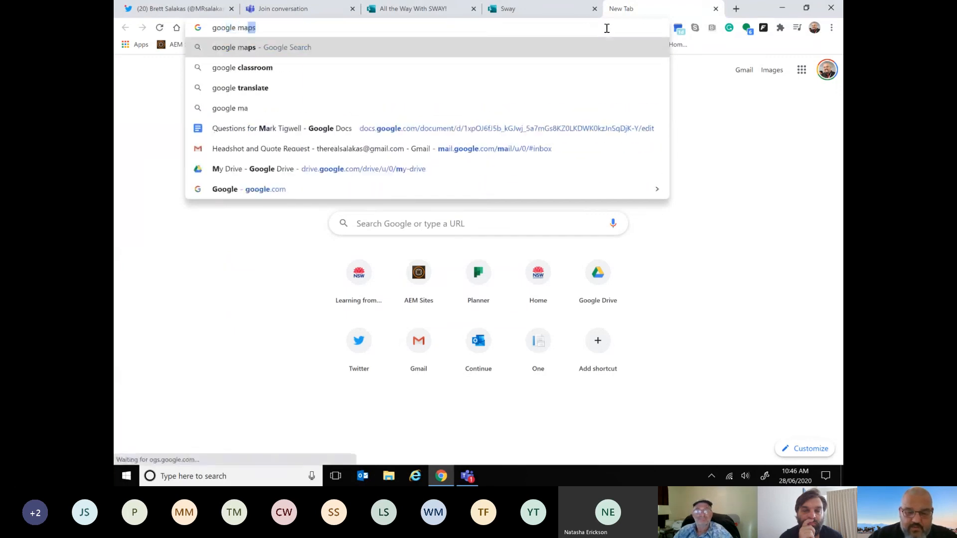
pyautogui.write('p')
pyautogui.press('Return')
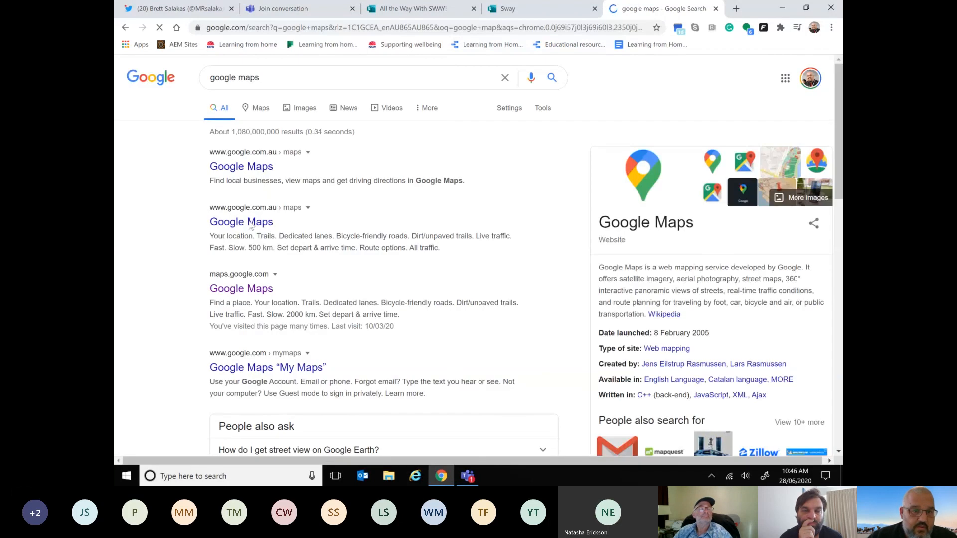
pyautogui.click(235, 290)
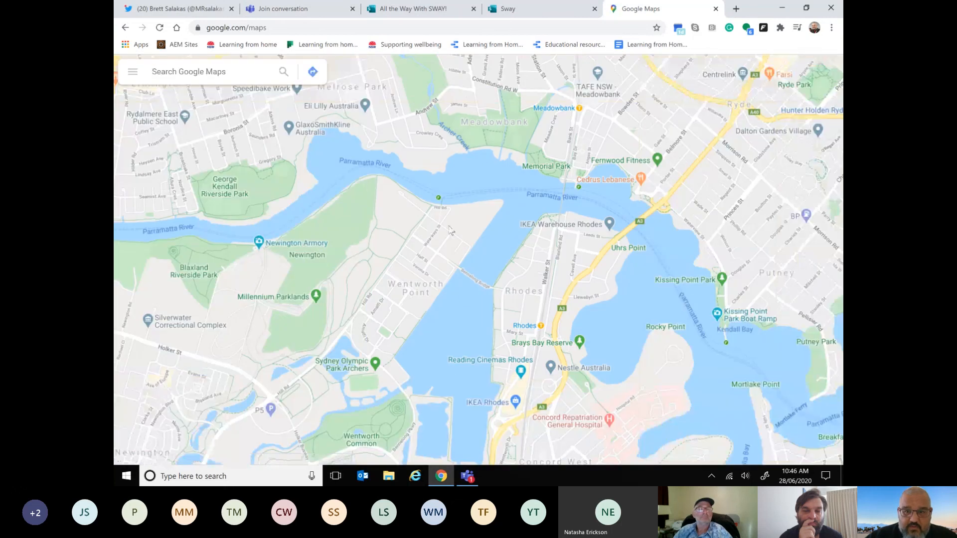
# Step: Search Google Maps for "california" and open the place Sacramento from the map
pyautogui.scroll(-3, 451, 230)
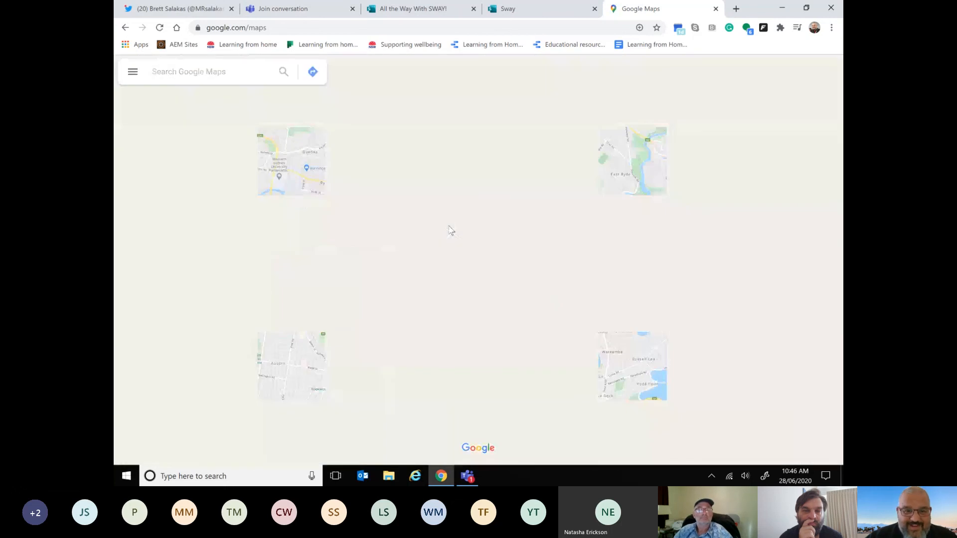
pyautogui.scroll(-1, 339, 117)
pyautogui.click(195, 71)
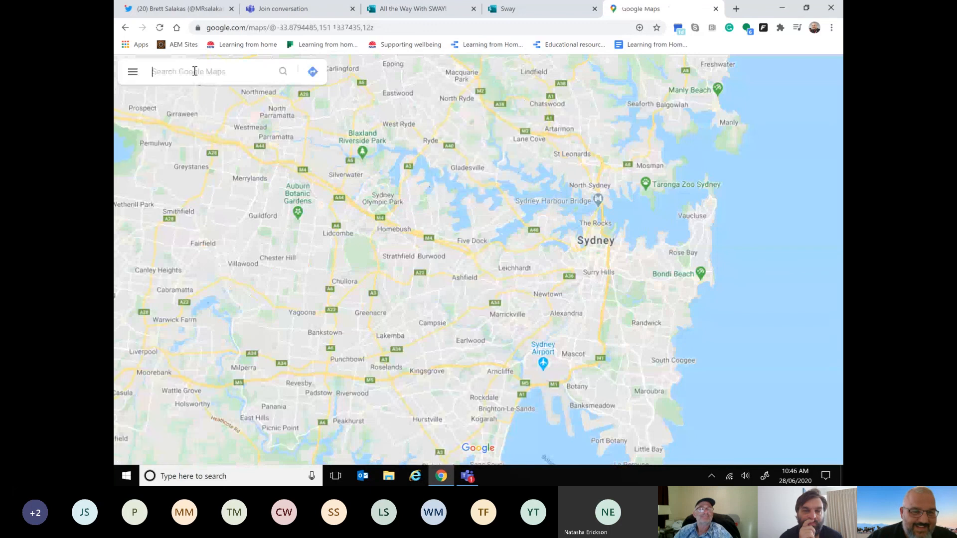
pyautogui.write('cali')
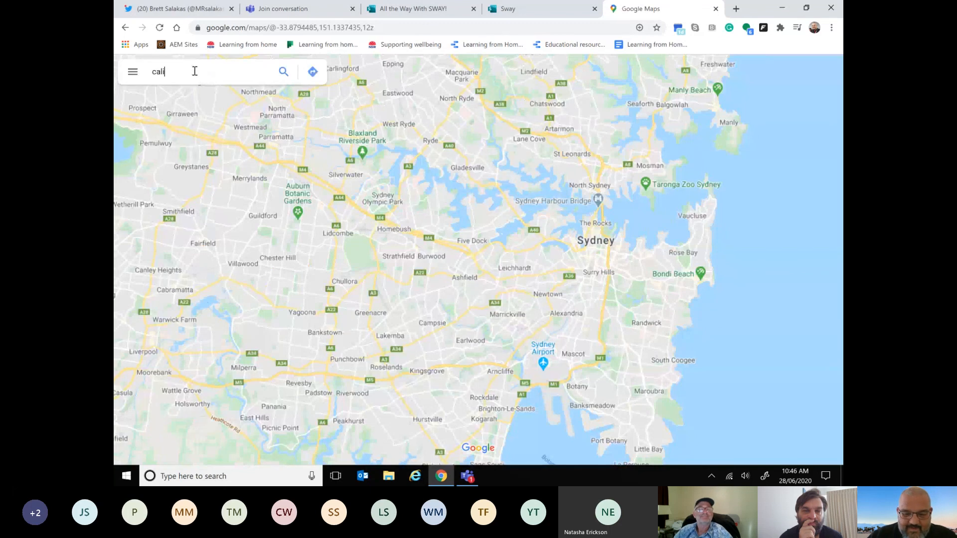
pyautogui.write('fornia')
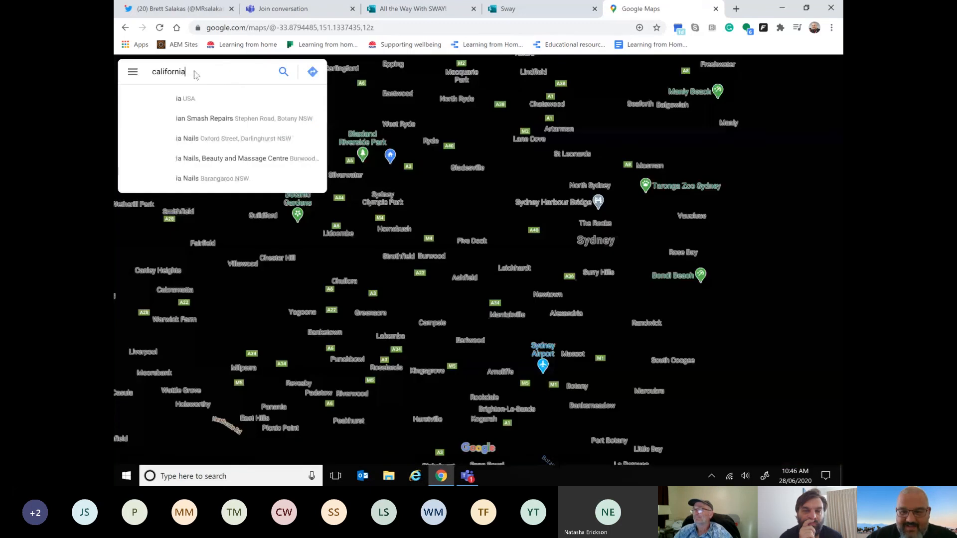
pyautogui.press('Return')
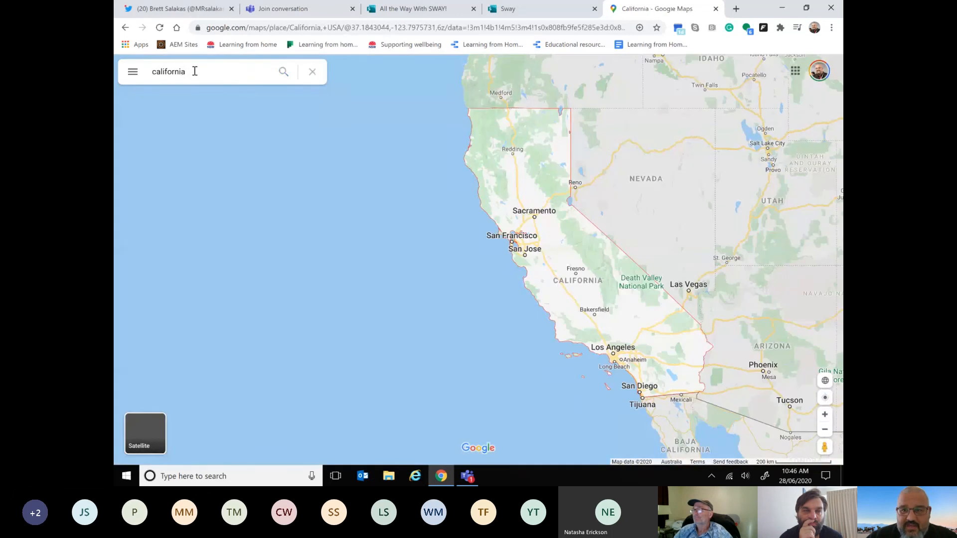
pyautogui.doubleClick(534, 217)
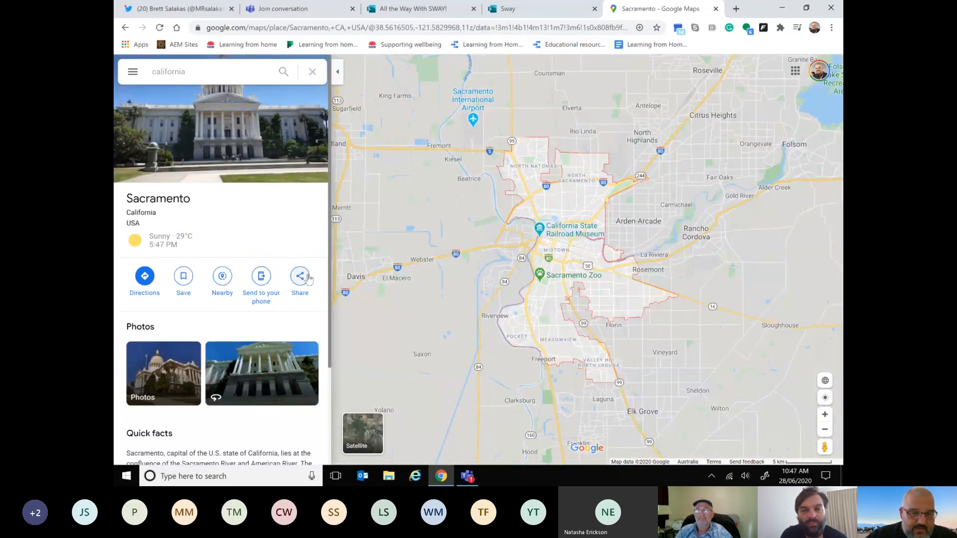
# Step: Copy the HTML embed code from the sharing options of the Sacramento map
pyautogui.click(308, 277)
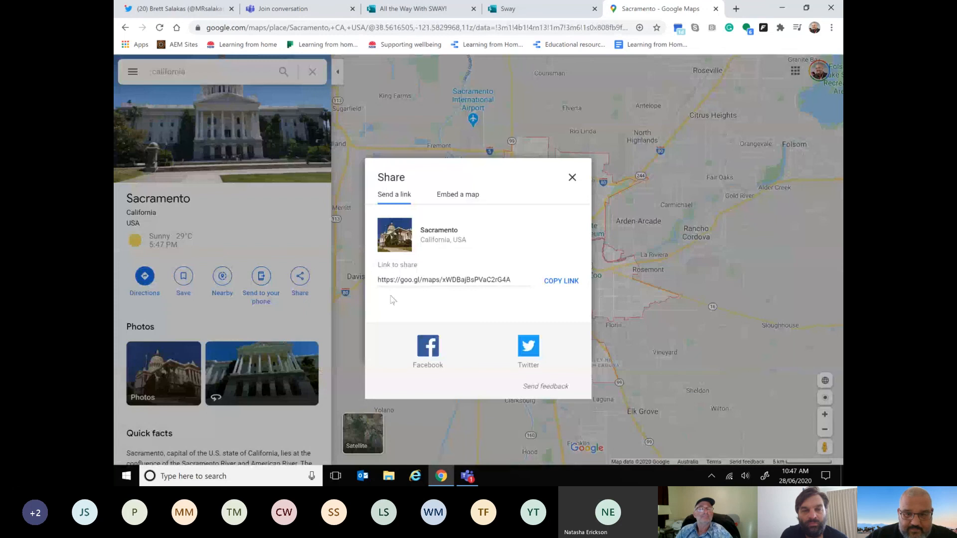
pyautogui.click(457, 194)
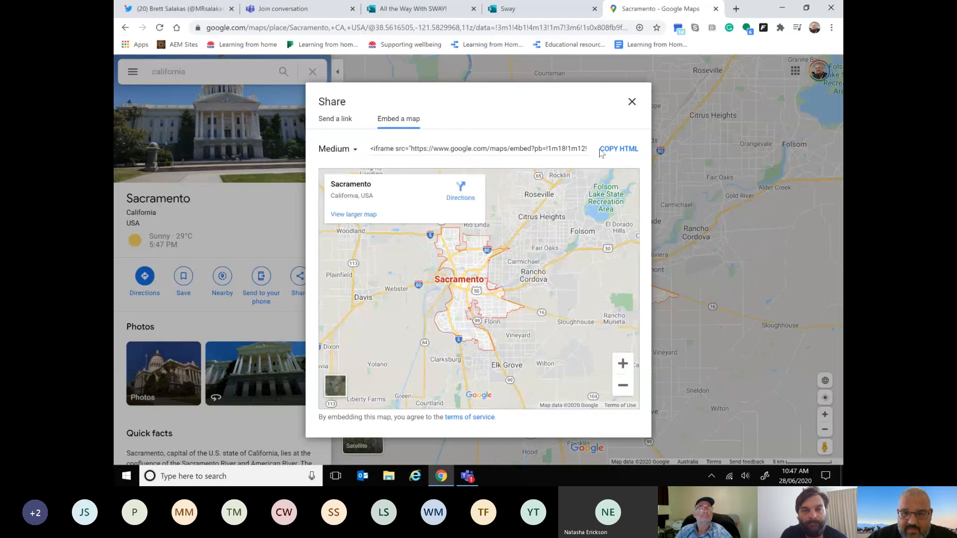
pyautogui.click(550, 146)
pyautogui.rightClick(549, 147)
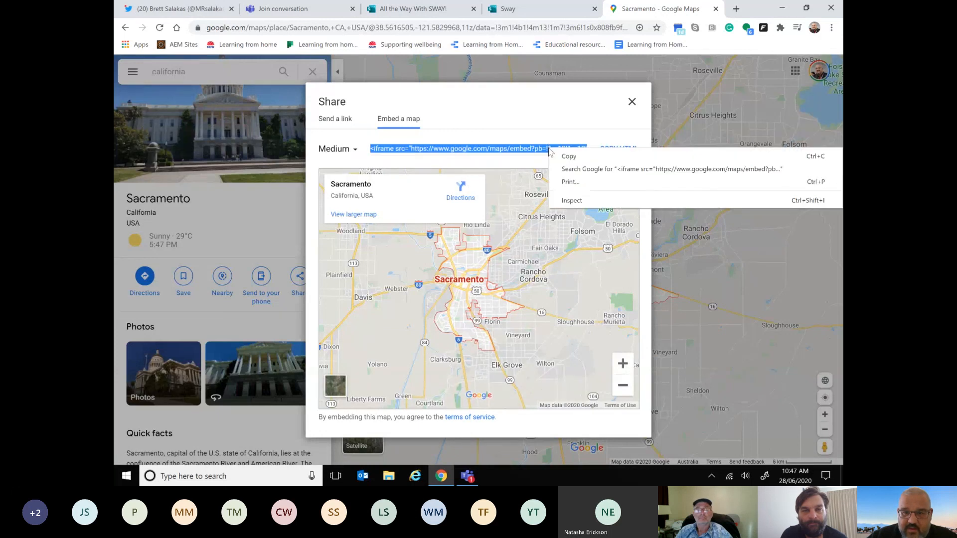
pyautogui.click(566, 152)
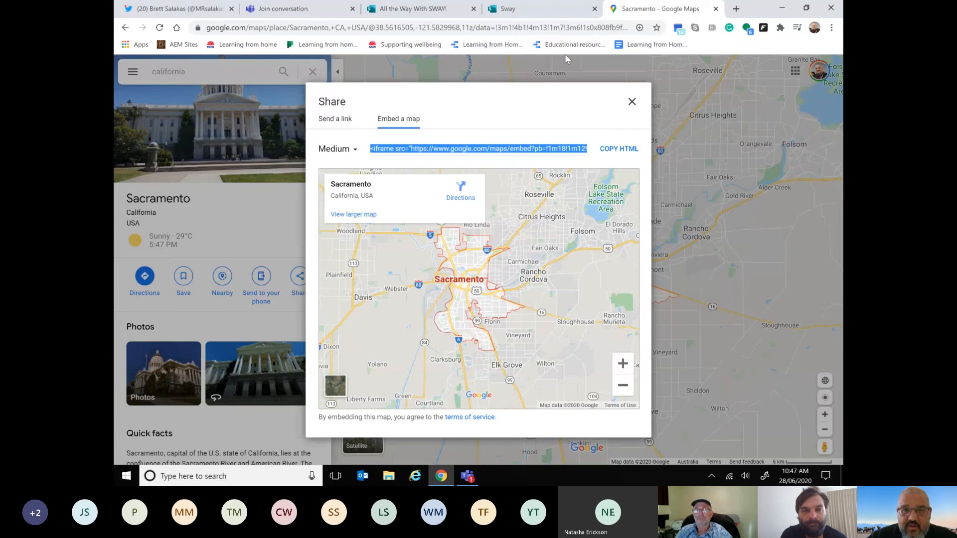
# Step: Return to the Sway storyline and paste the copied Sacramento map embed code into the embed card
pyautogui.click(542, 11)
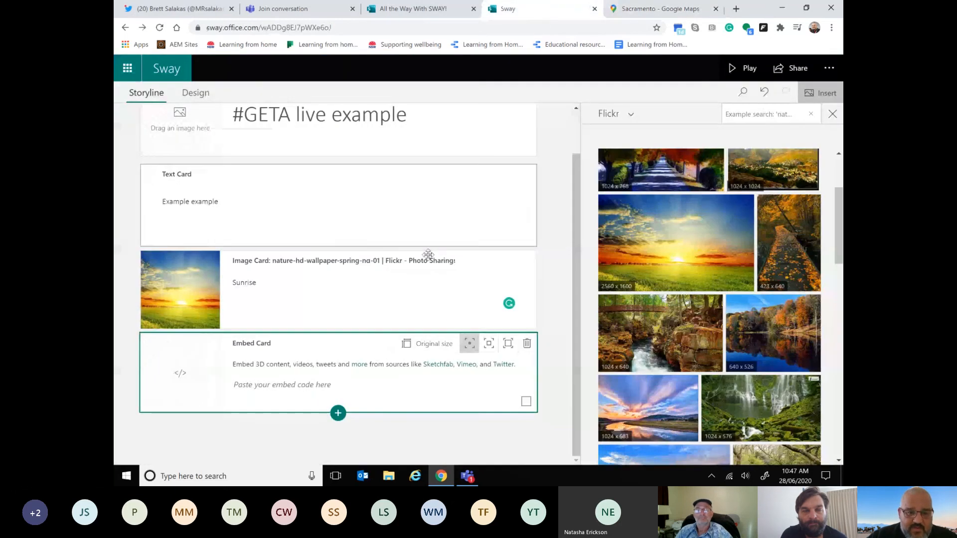
pyautogui.click(269, 388)
pyautogui.rightClick(270, 387)
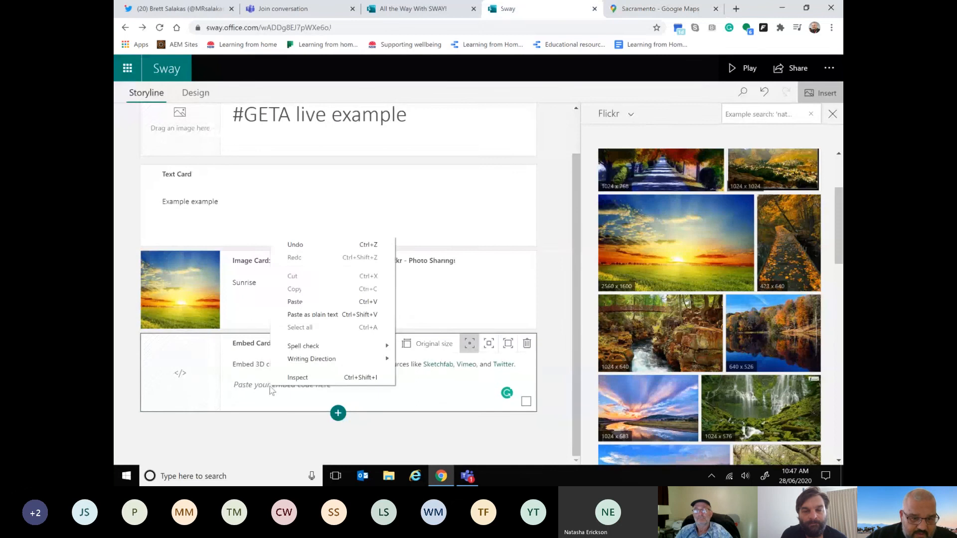
pyautogui.click(304, 302)
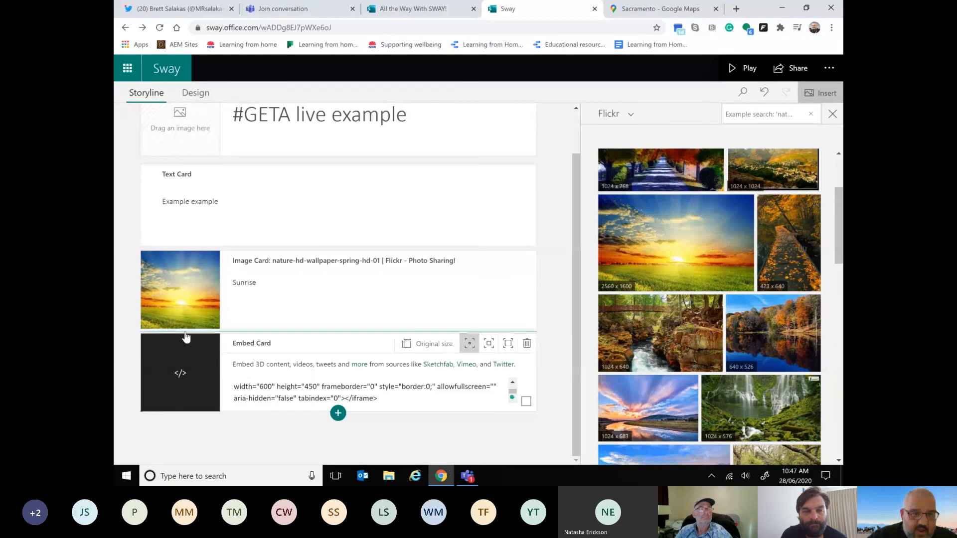
pyautogui.scroll(2, 186, 337)
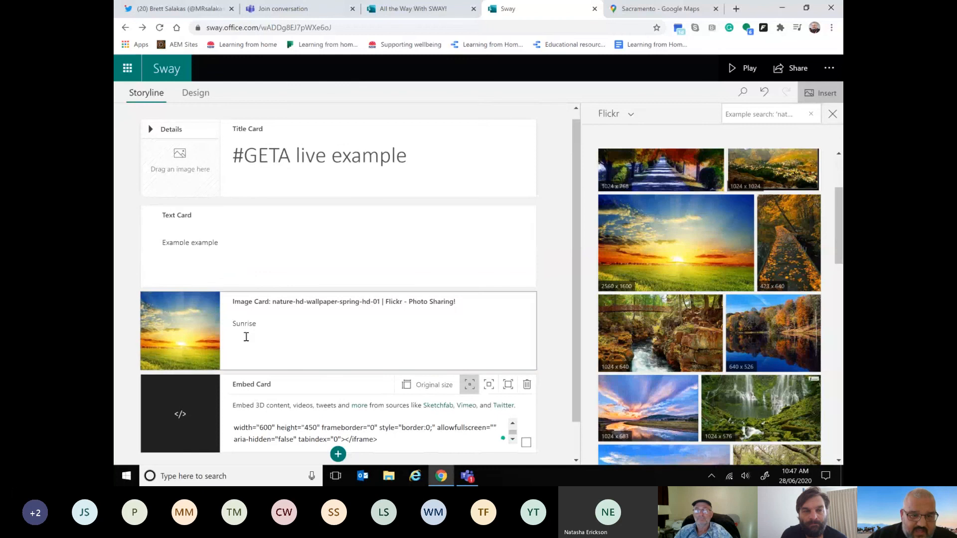
# Step: Add another embed card below the map's embed card at the end of the storyline
pyautogui.scroll(-1, 265, 384)
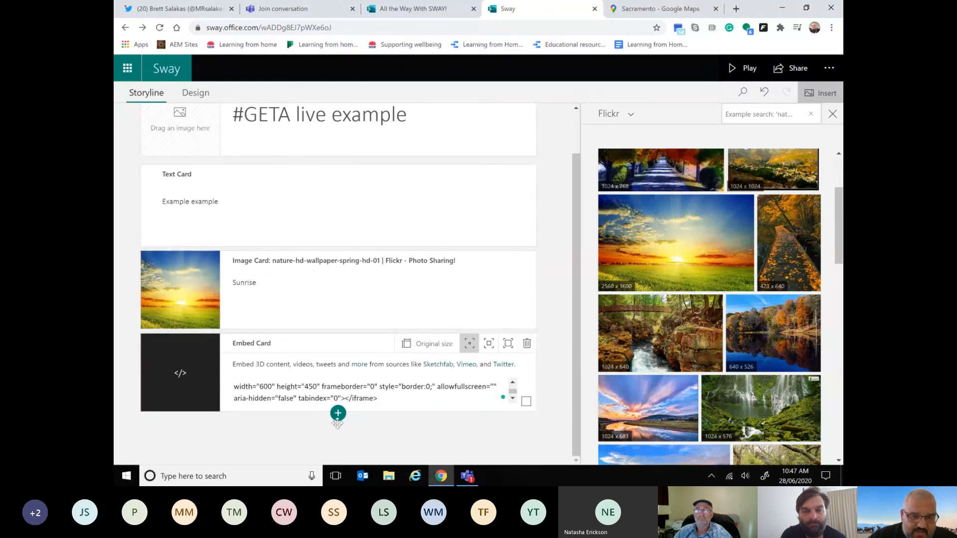
pyautogui.click(338, 413)
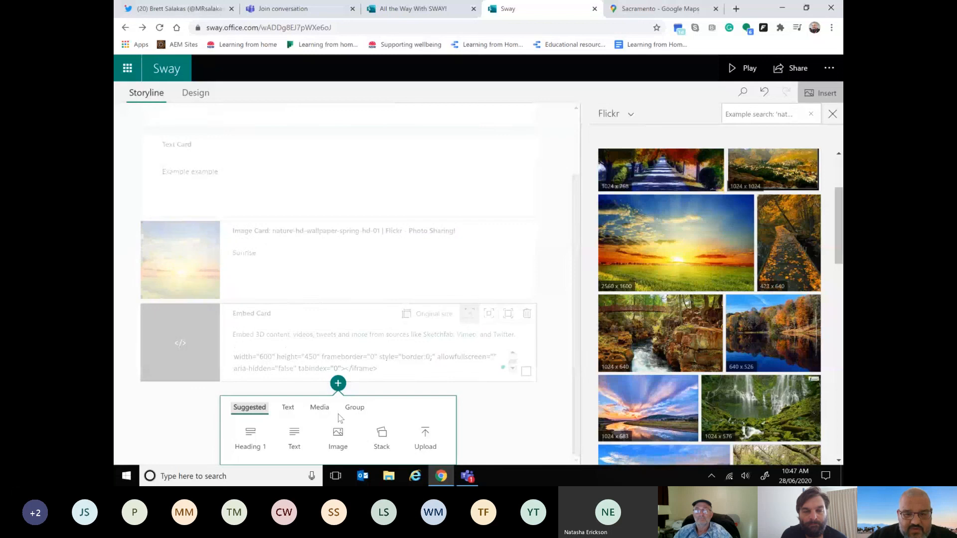
pyautogui.click(319, 408)
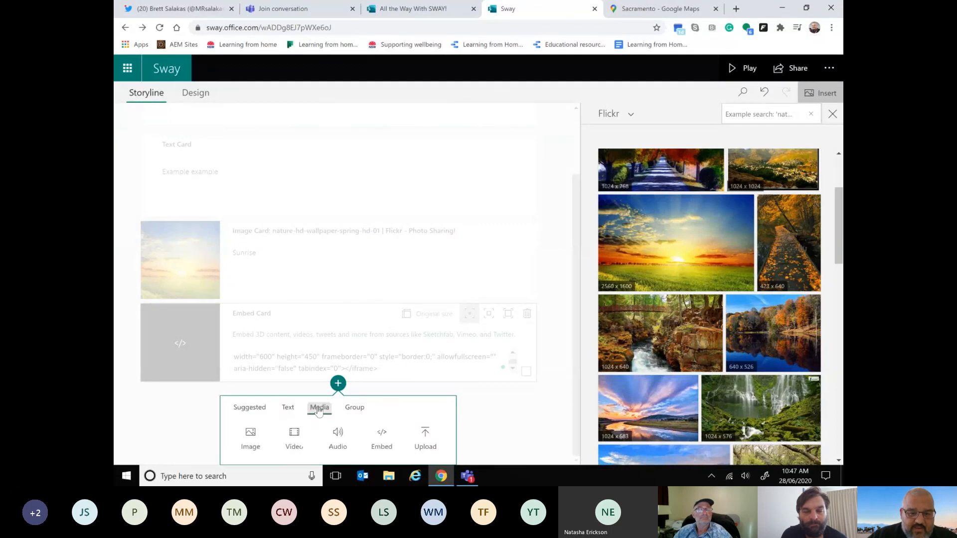
pyautogui.click(379, 438)
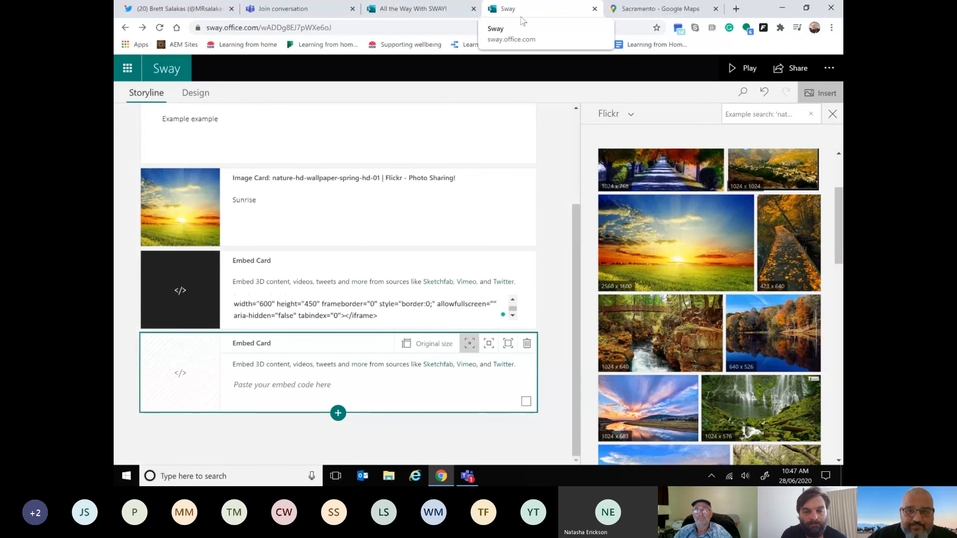
# Step: Go to YouTube in the Google Maps browser tab, open the video "Freshman Year of Preparatory School" and pause it
pyautogui.click(612, 10)
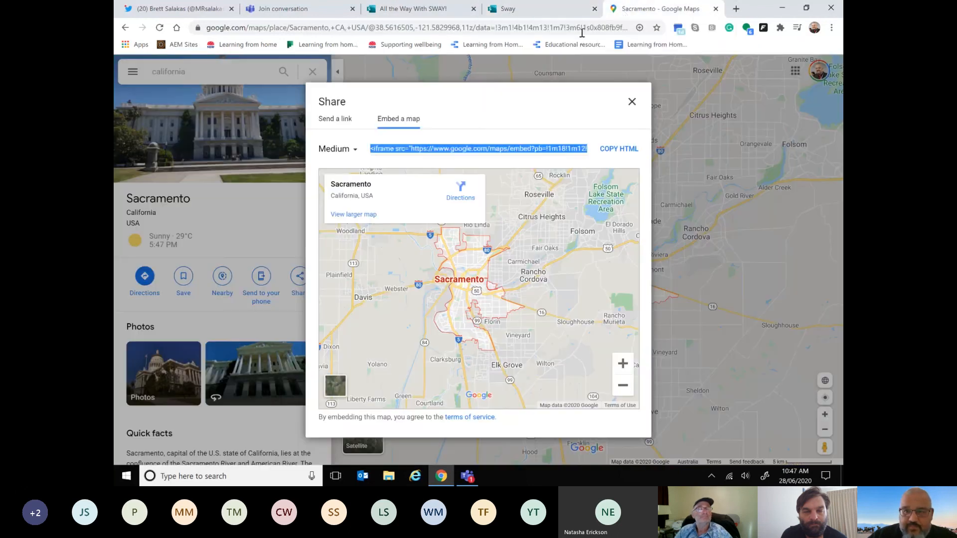
pyautogui.write('youtube.com')
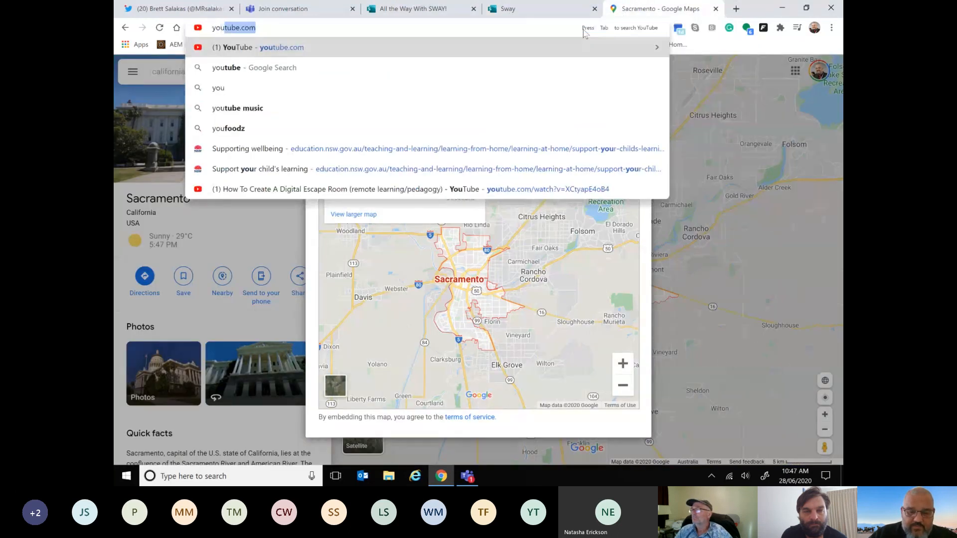
pyautogui.press('Return')
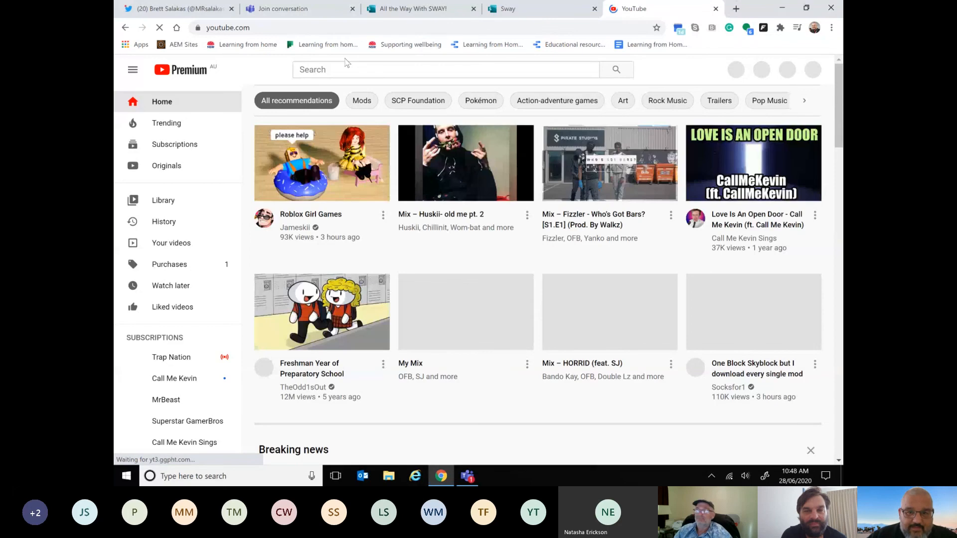
pyautogui.scroll(-1, 443, 173)
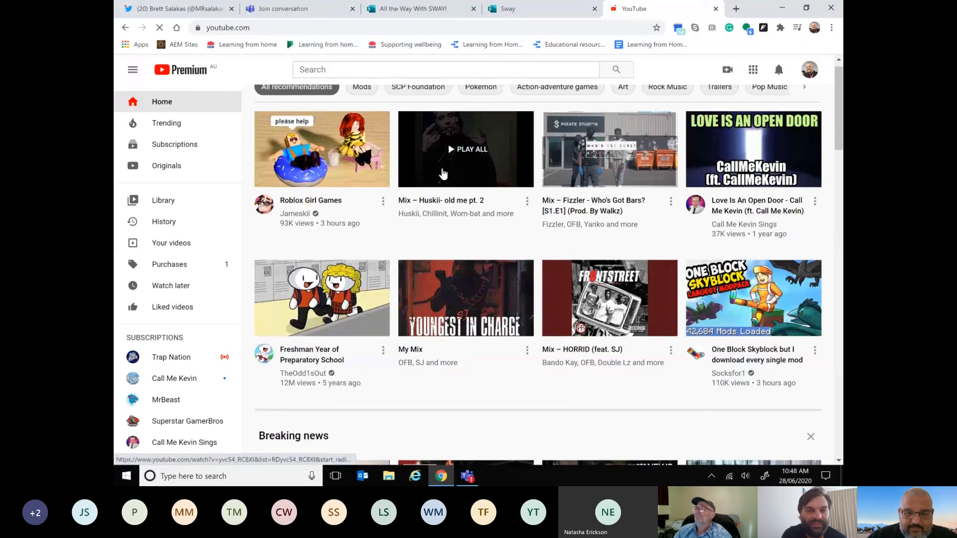
pyautogui.click(317, 353)
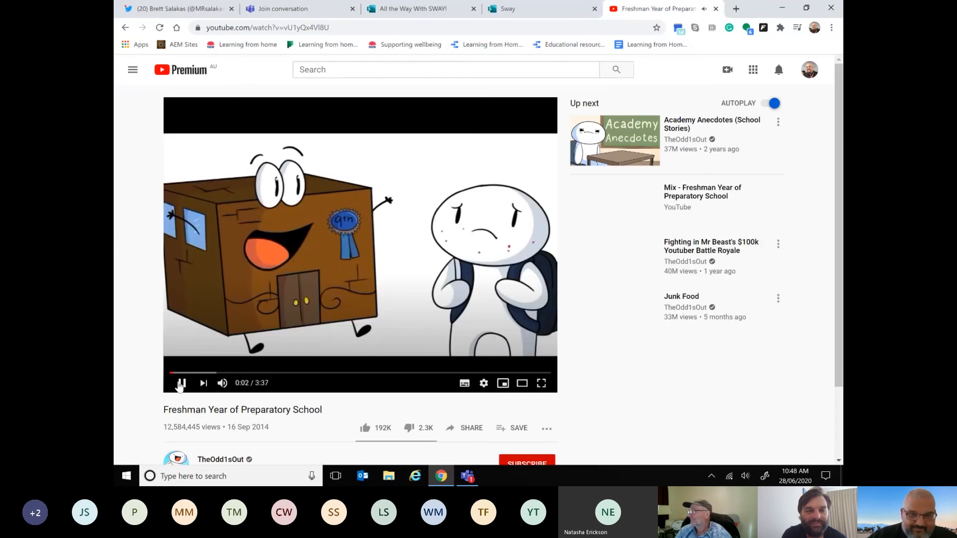
pyautogui.click(181, 384)
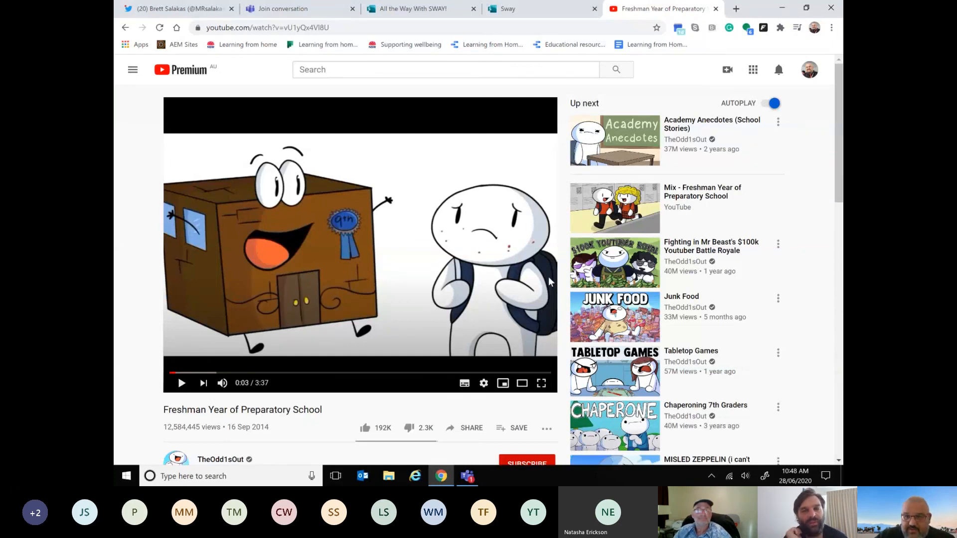
# Step: Copy the full embed code from the sharing options of the "Freshman Year of Preparatory School" video
pyautogui.scroll(-1, 543, 304)
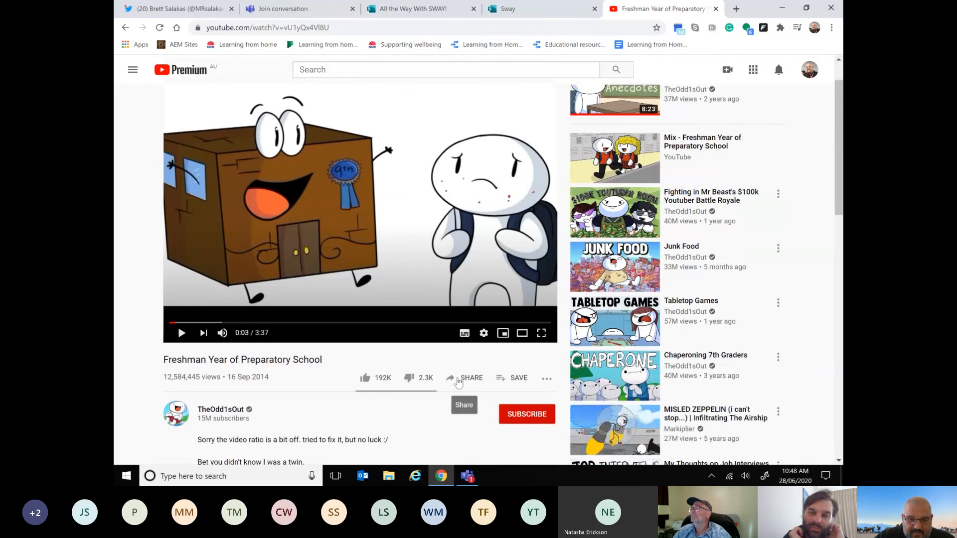
pyautogui.click(460, 379)
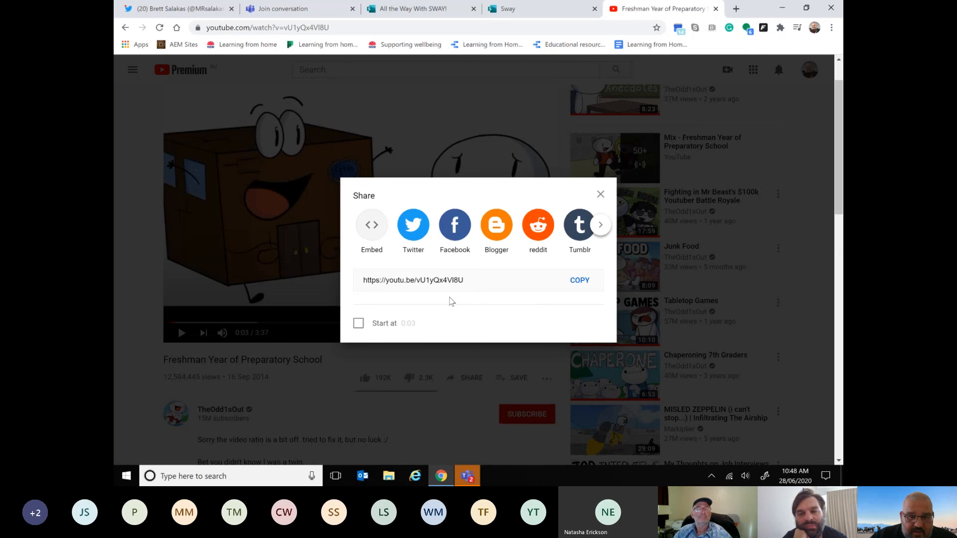
pyautogui.click(374, 234)
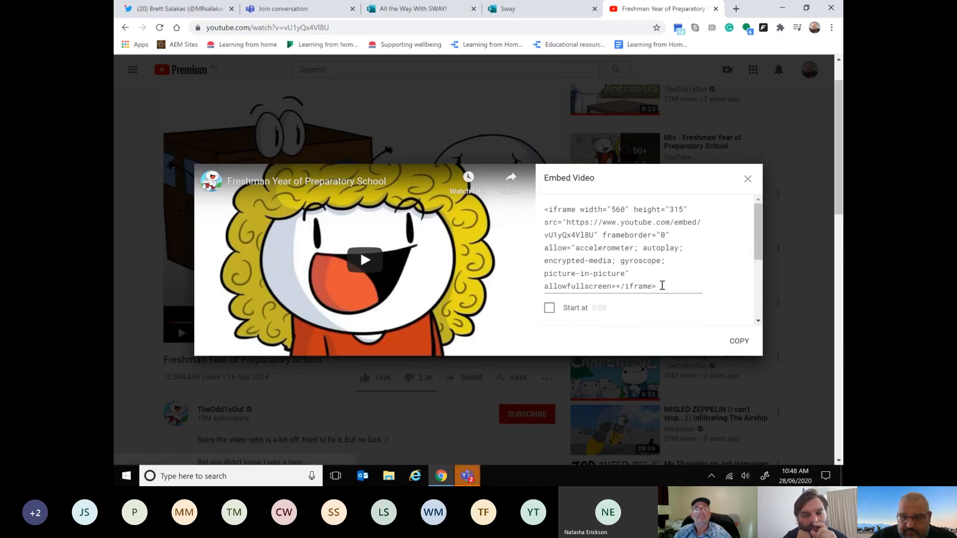
pyautogui.click(569, 221)
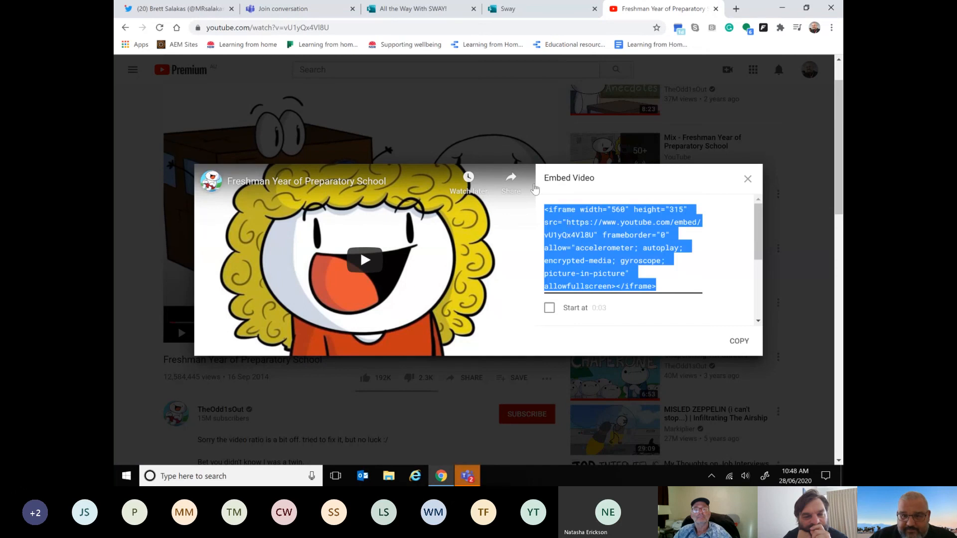
pyautogui.rightClick(569, 221)
pyautogui.click(575, 240)
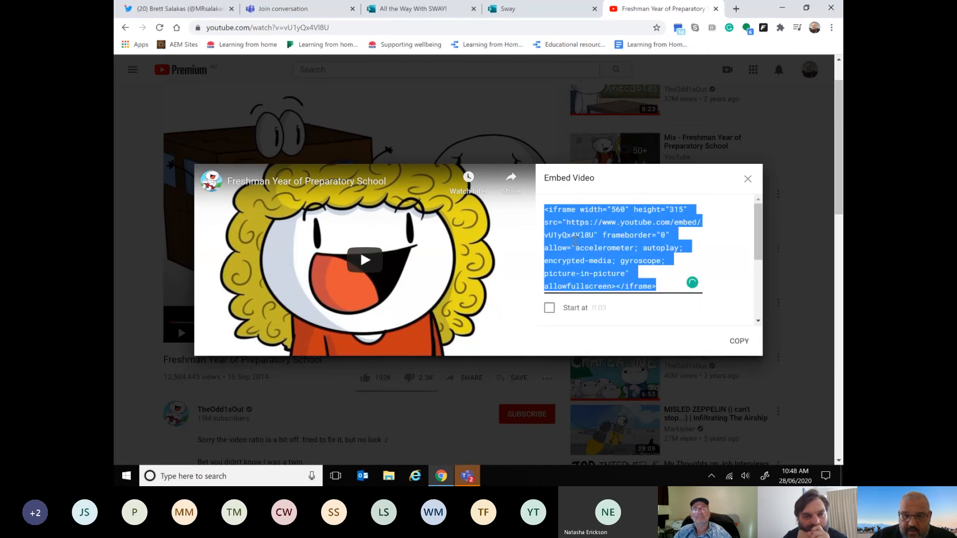
# Step: Return to the Sway and add one more embed card below the empty embed card
pyautogui.click(539, 8)
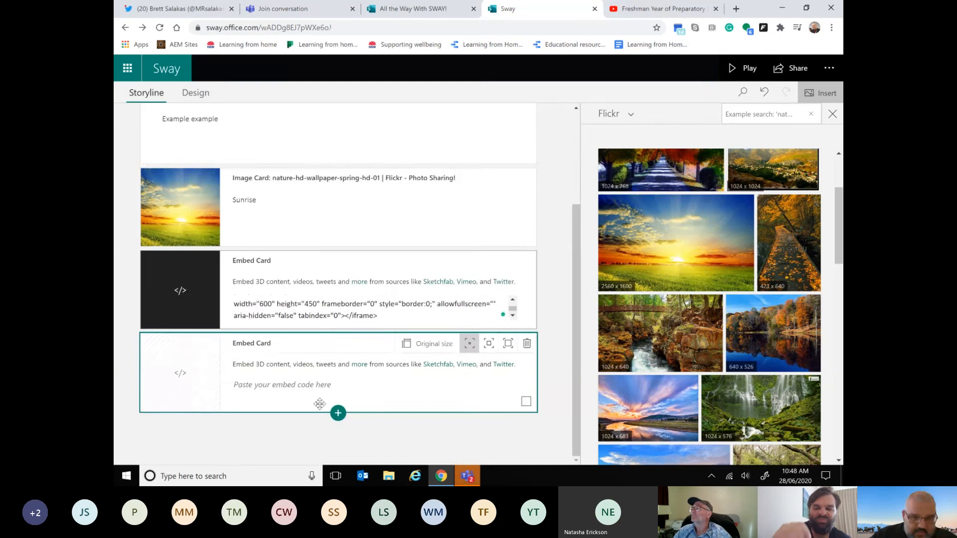
pyautogui.click(338, 412)
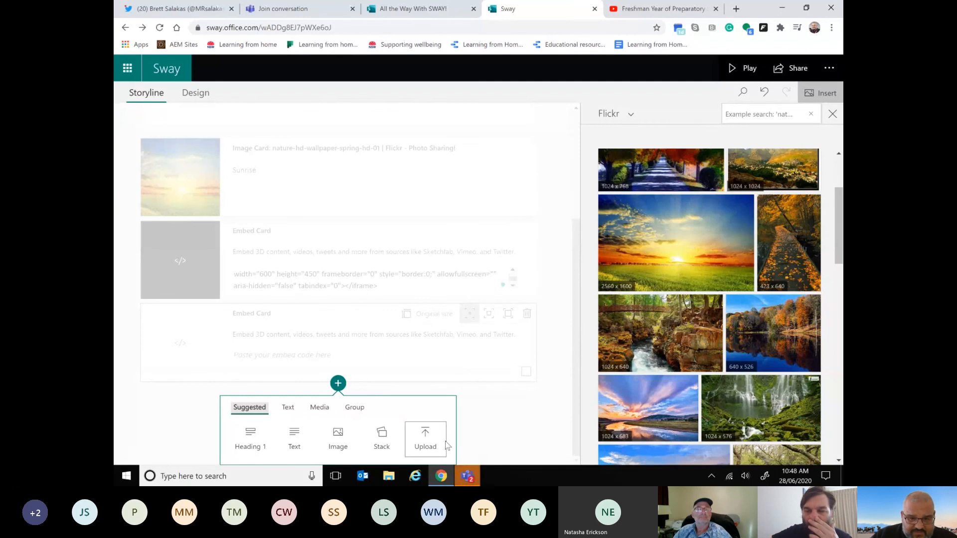
pyautogui.click(292, 409)
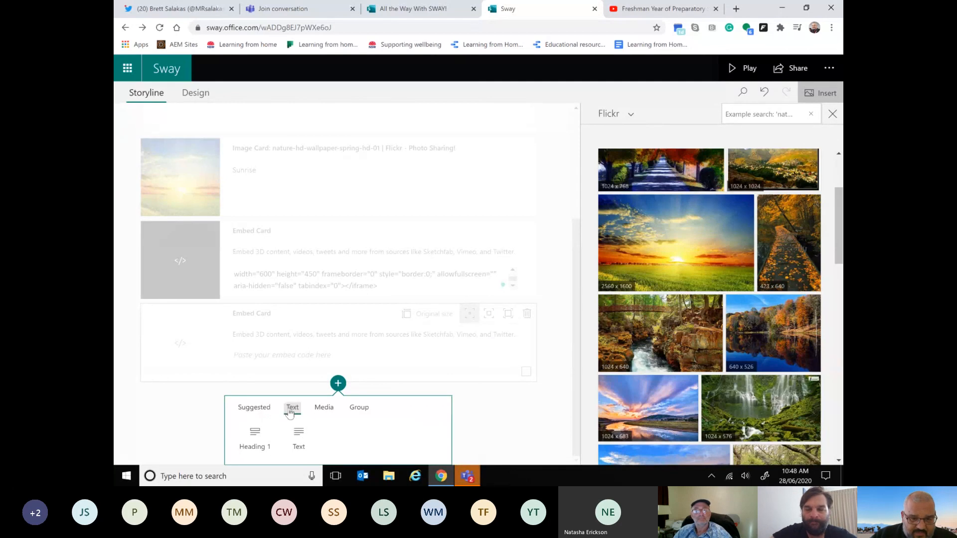
pyautogui.click(324, 407)
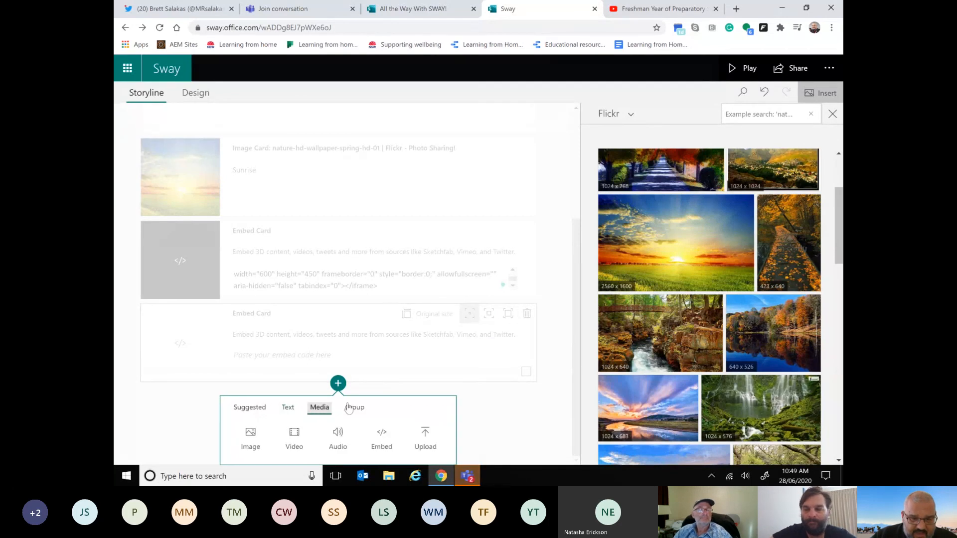
pyautogui.click(353, 407)
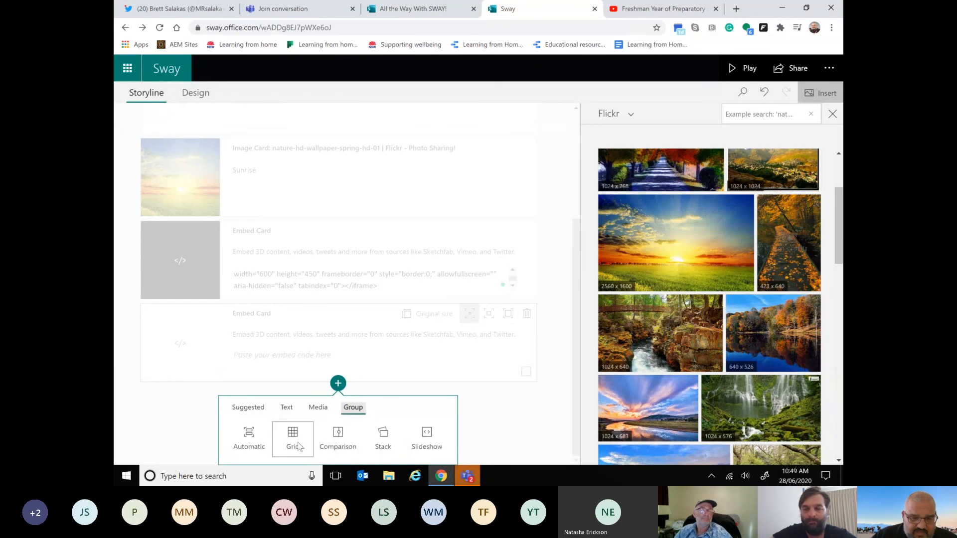
pyautogui.click(318, 407)
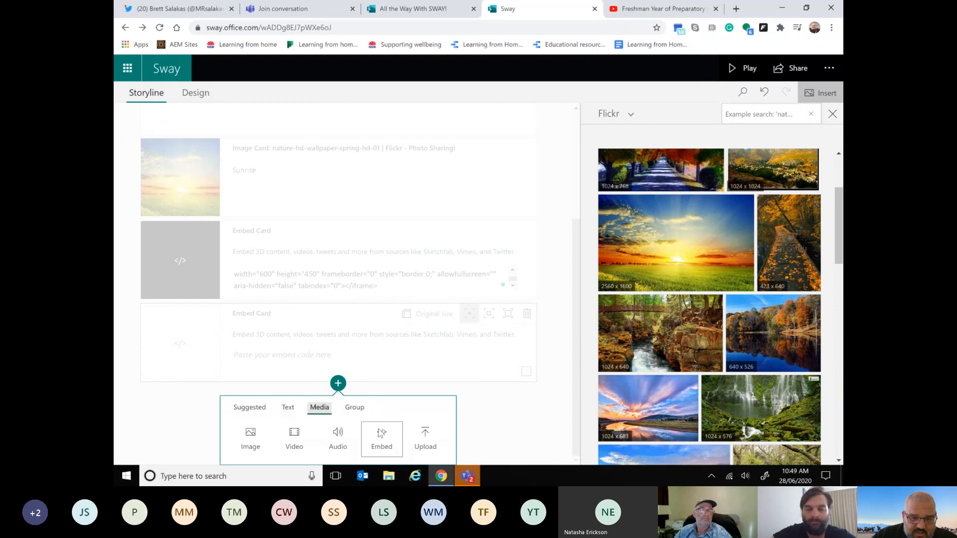
pyautogui.click(383, 434)
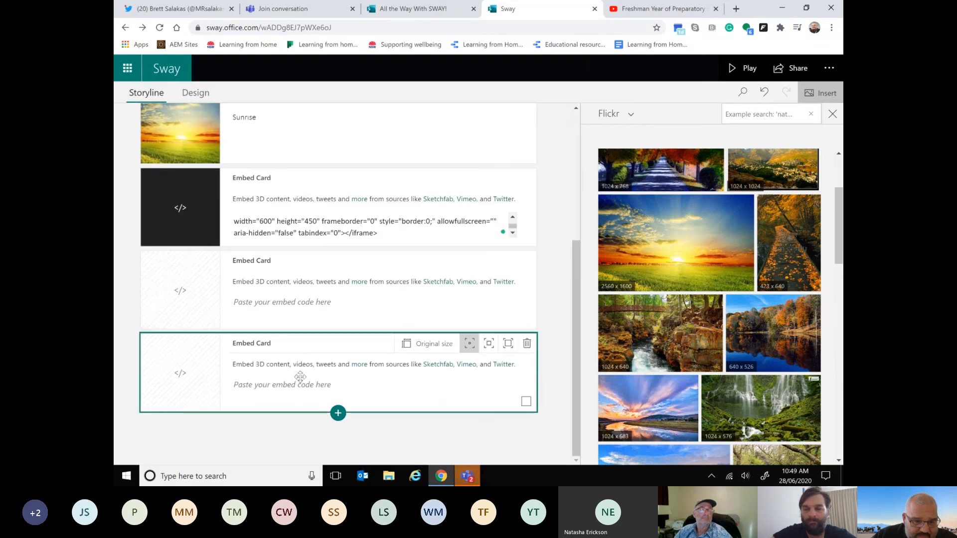
# Step: Paste the copied YouTube embed code into the last embed card of the storyline
pyautogui.click(292, 386)
pyautogui.rightClick(293, 388)
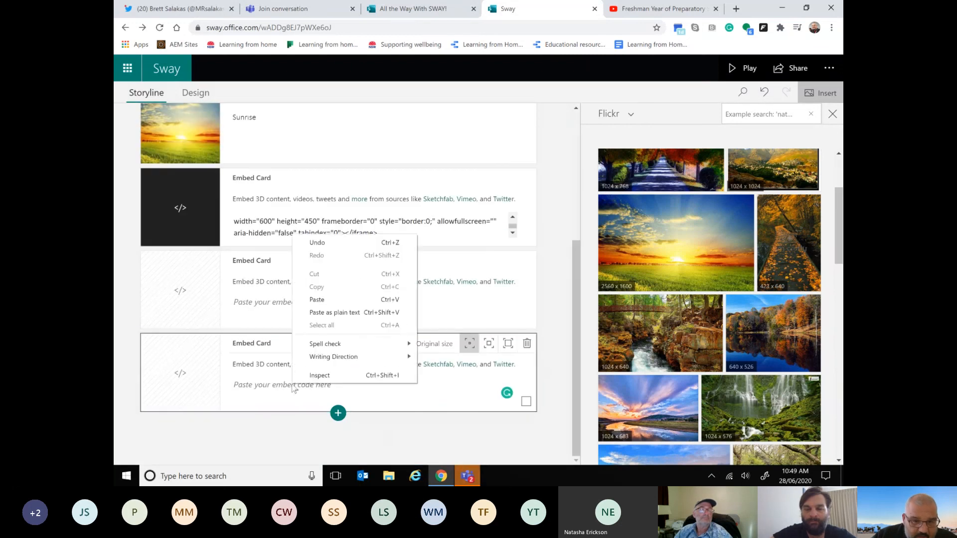
pyautogui.click(317, 300)
pyautogui.click(423, 433)
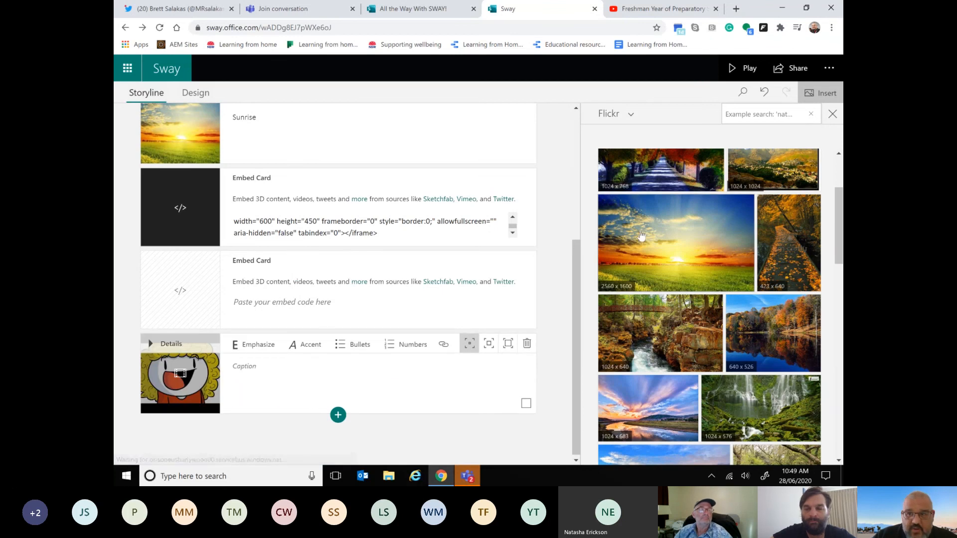
# Step: Play the Sway to review the title, sunrise image, embedded map and video, and return to editing
pyautogui.click(738, 72)
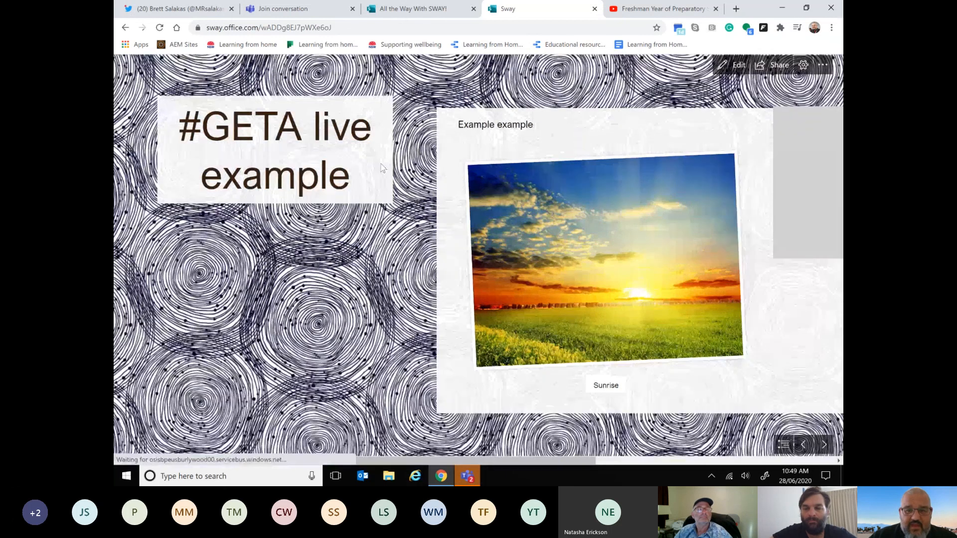
pyautogui.scroll(-5, 541, 279)
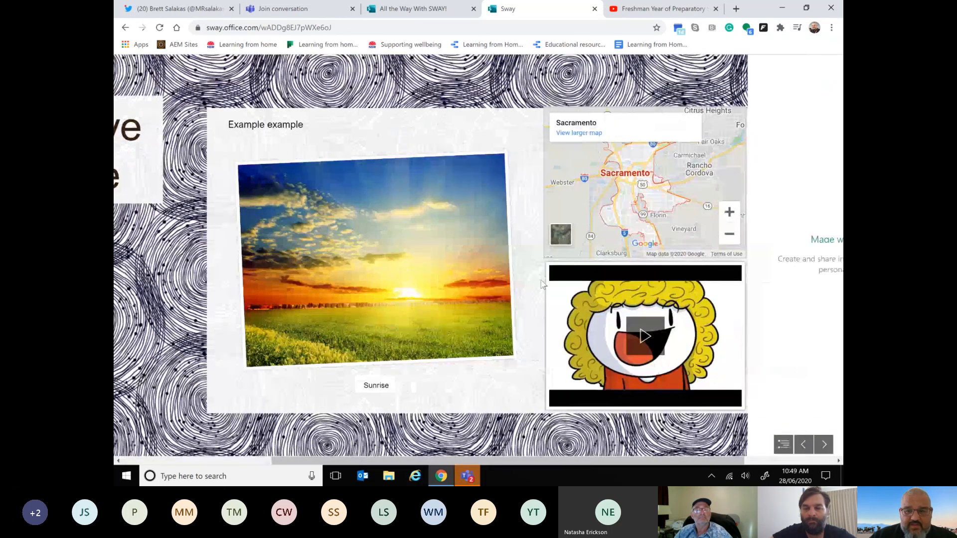
pyautogui.scroll(-2, 652, 188)
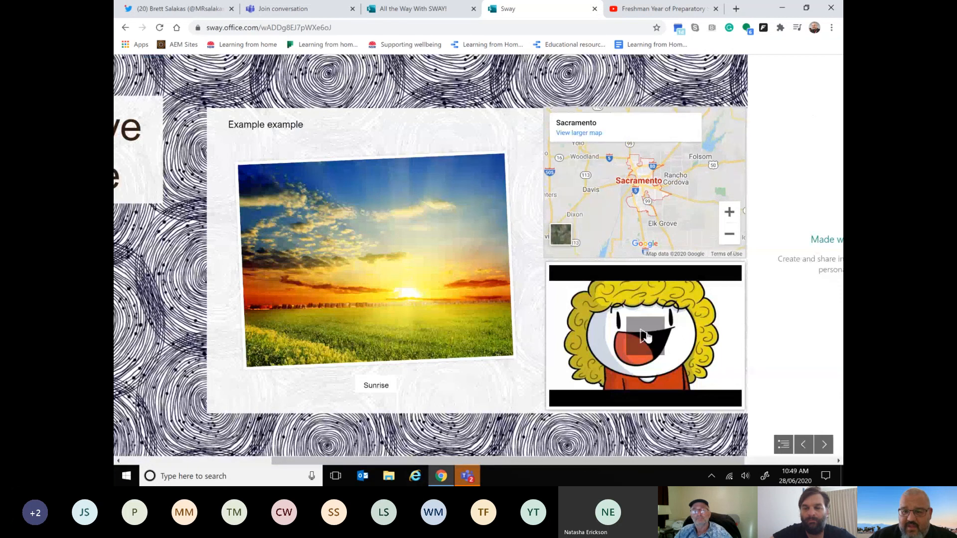
pyautogui.scroll(-2, 646, 337)
pyautogui.scroll(3, 280, 240)
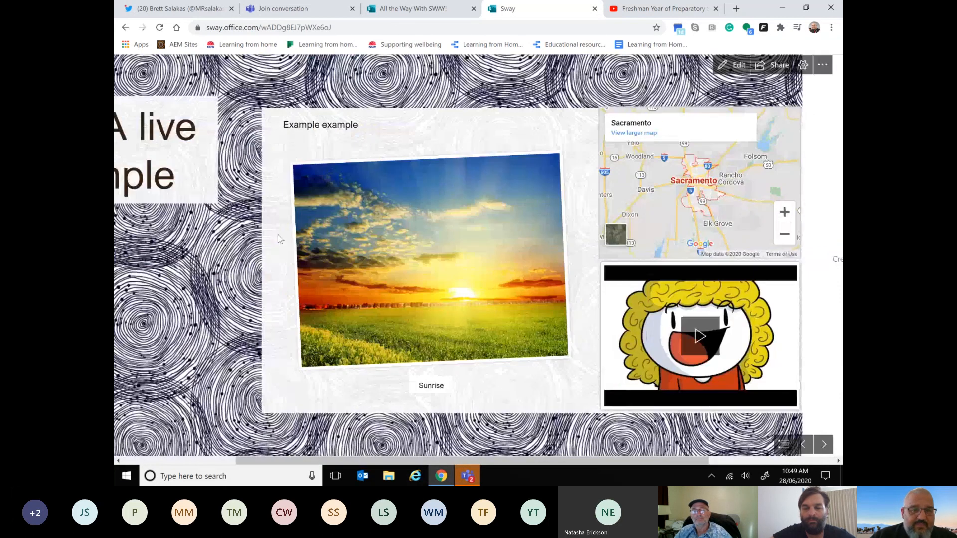
pyautogui.scroll(1, 280, 239)
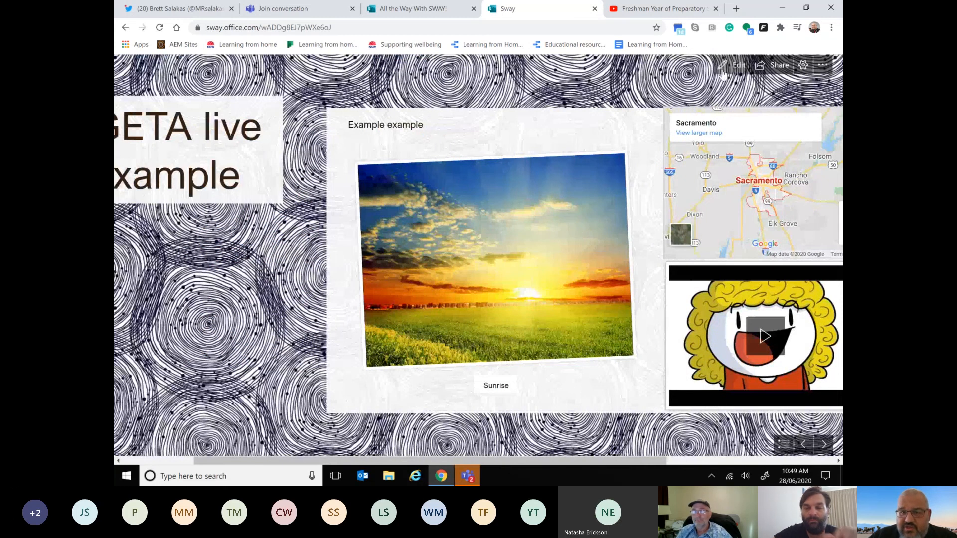
pyautogui.scroll(1, 725, 75)
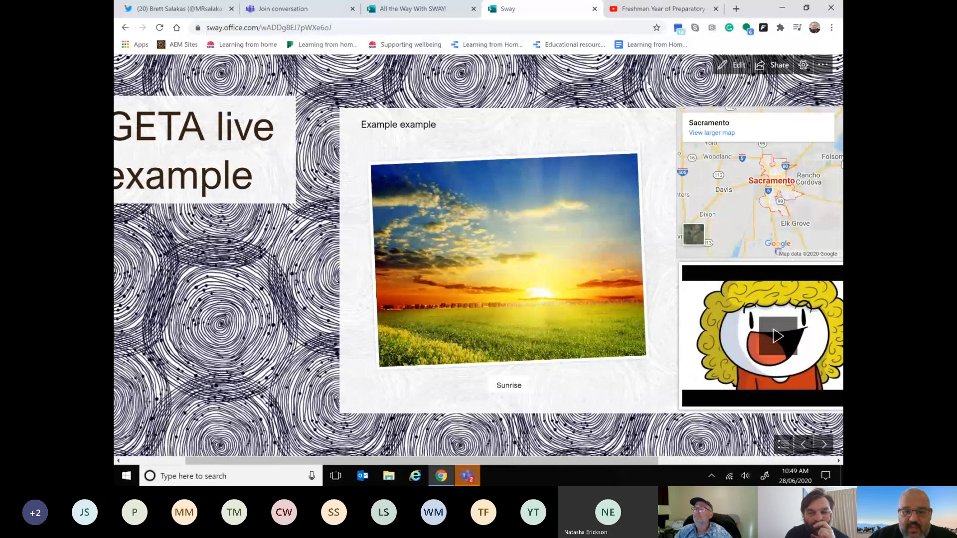
pyautogui.click(733, 70)
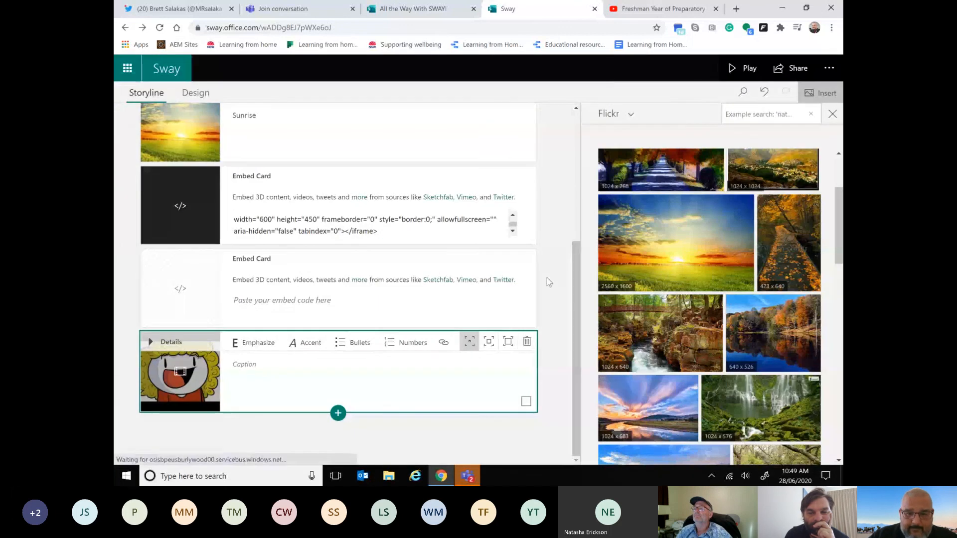
# Step: Add an audio card below the "Freshman Year of Preparatory School" video card at the end of the storyline
pyautogui.click(338, 414)
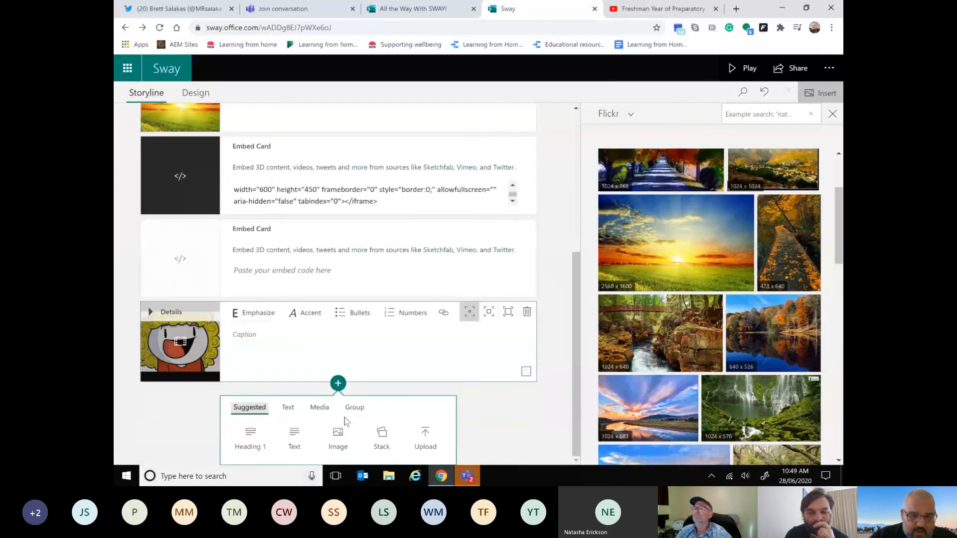
pyautogui.click(319, 409)
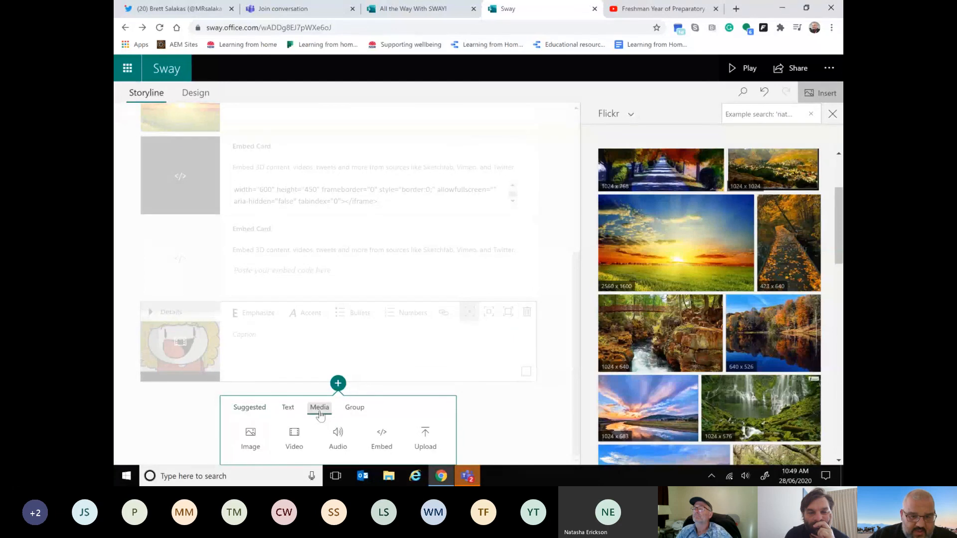
pyautogui.click(337, 435)
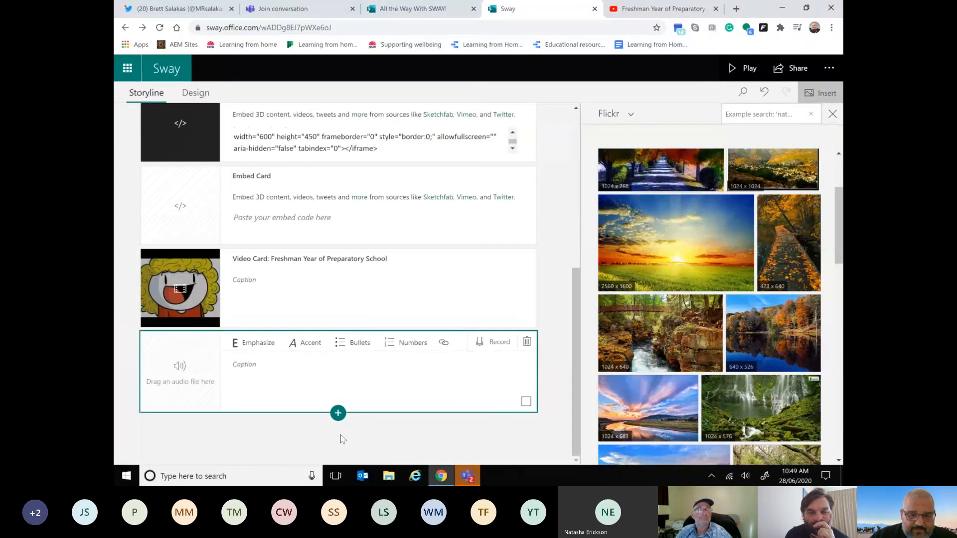
# Step: Record an audio clip about 5 seconds long in the new audio card and add it to the Sway
pyautogui.click(489, 343)
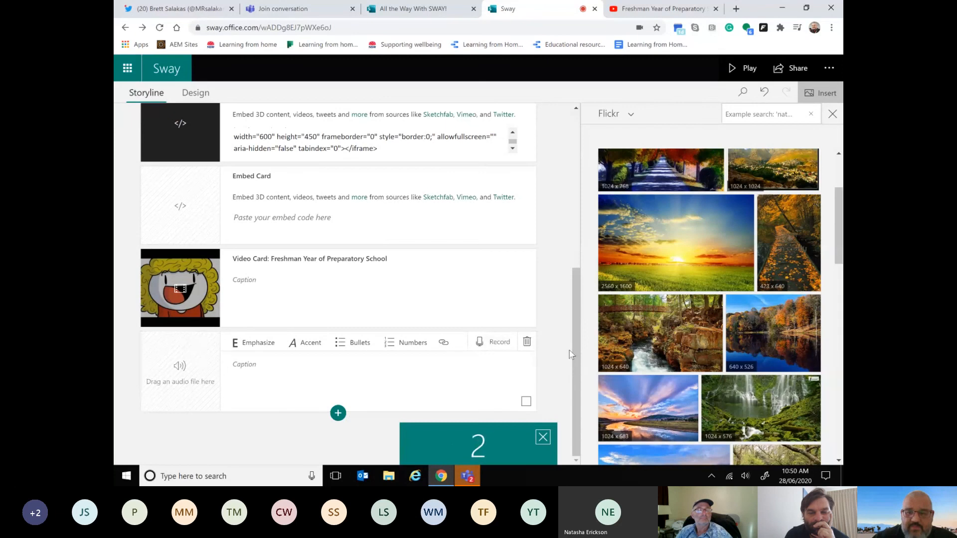
pyautogui.scroll(-3, 835, 273)
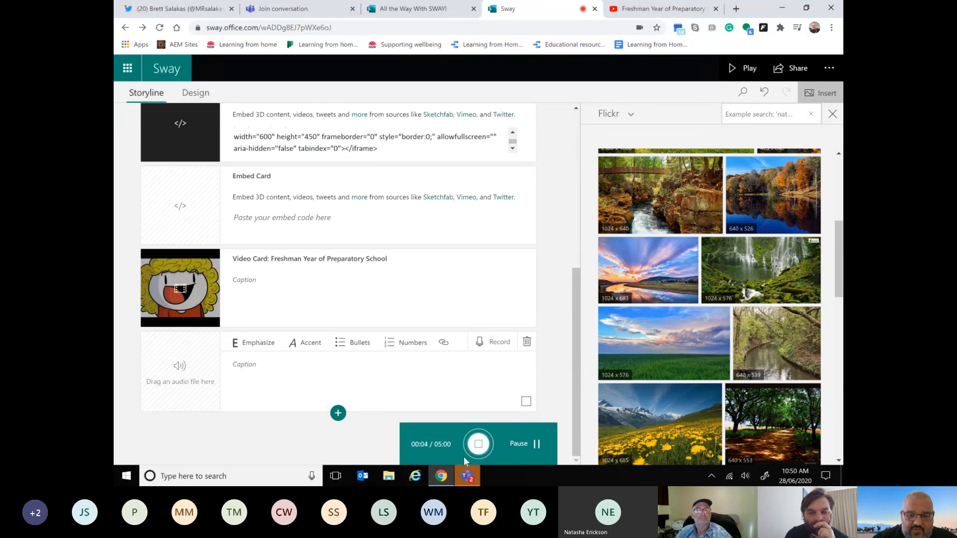
pyautogui.click(478, 445)
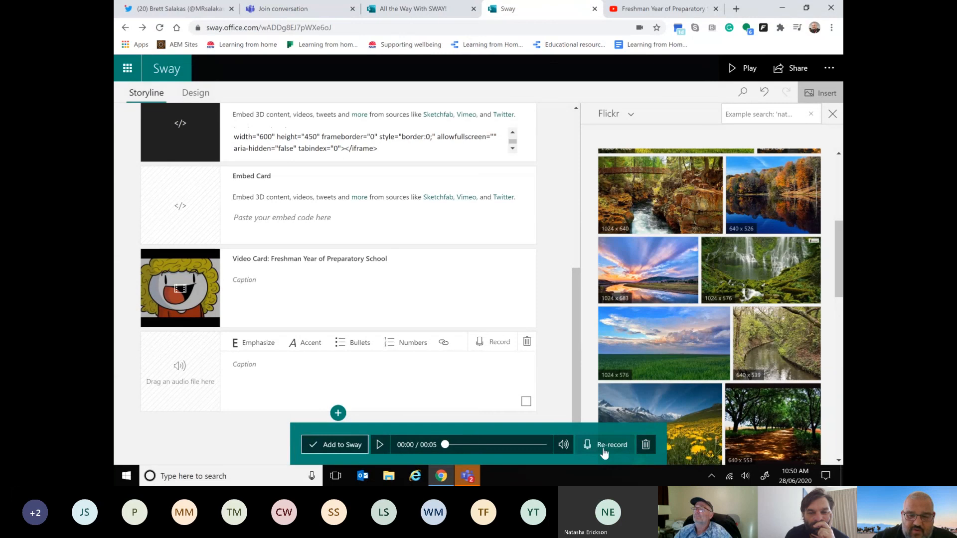
pyautogui.click(333, 445)
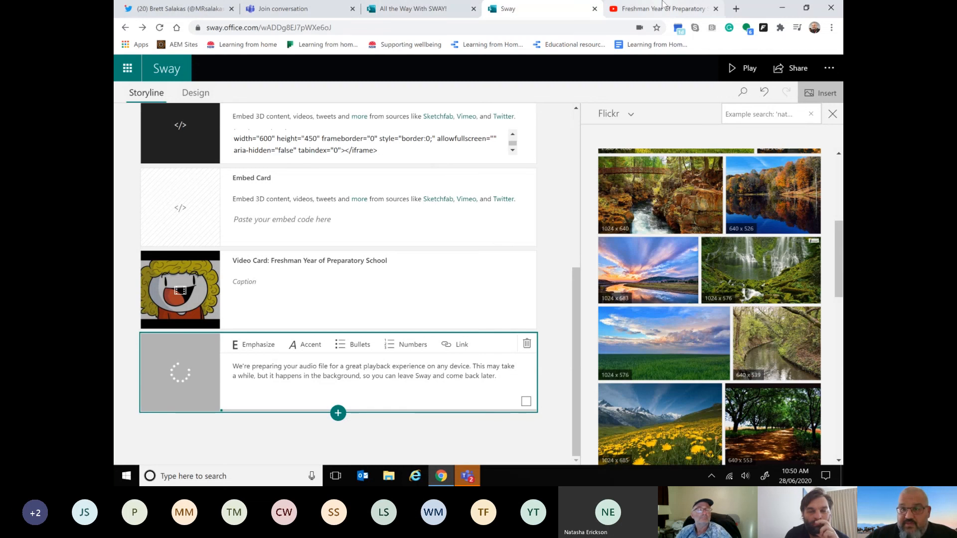
# Step: Stop presenting the screen in the meeting
pyautogui.moveTo(635, 5)
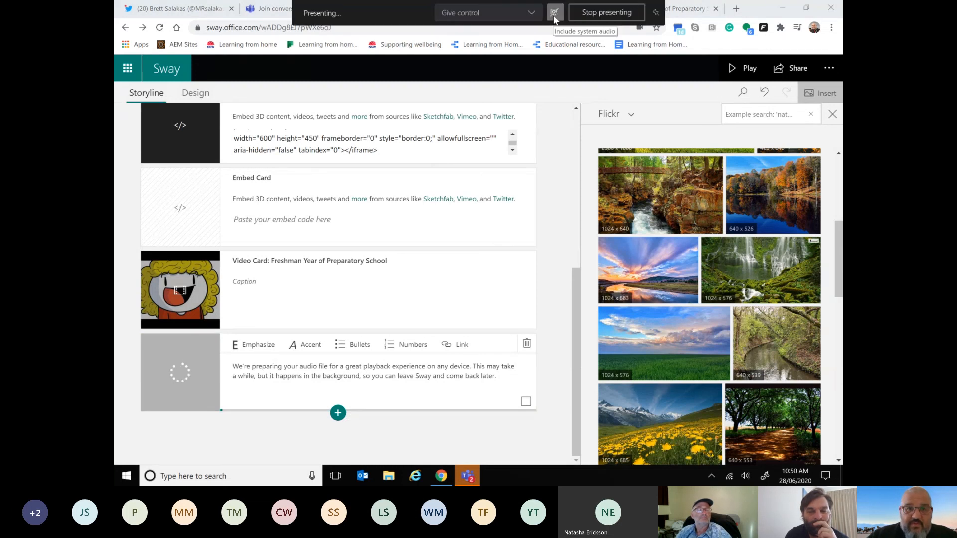
pyautogui.click(588, 14)
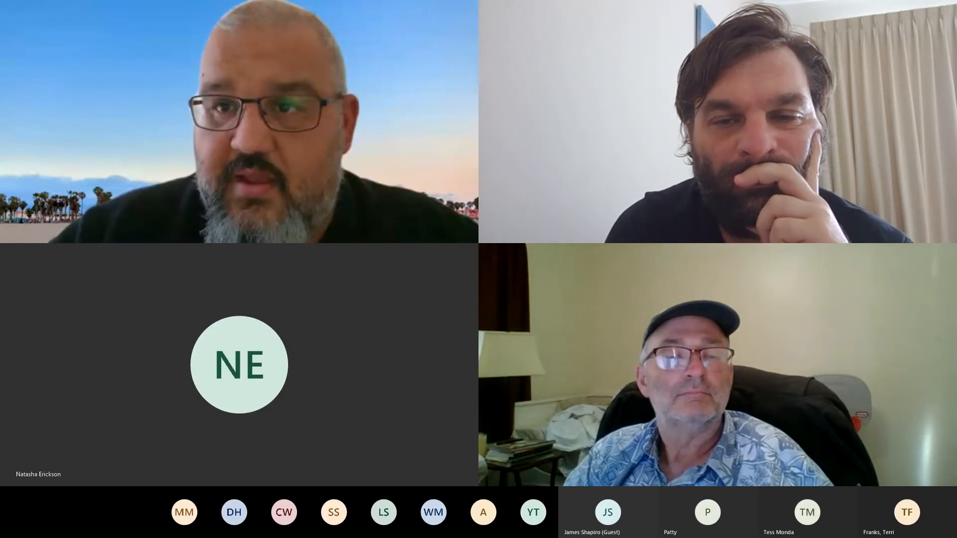